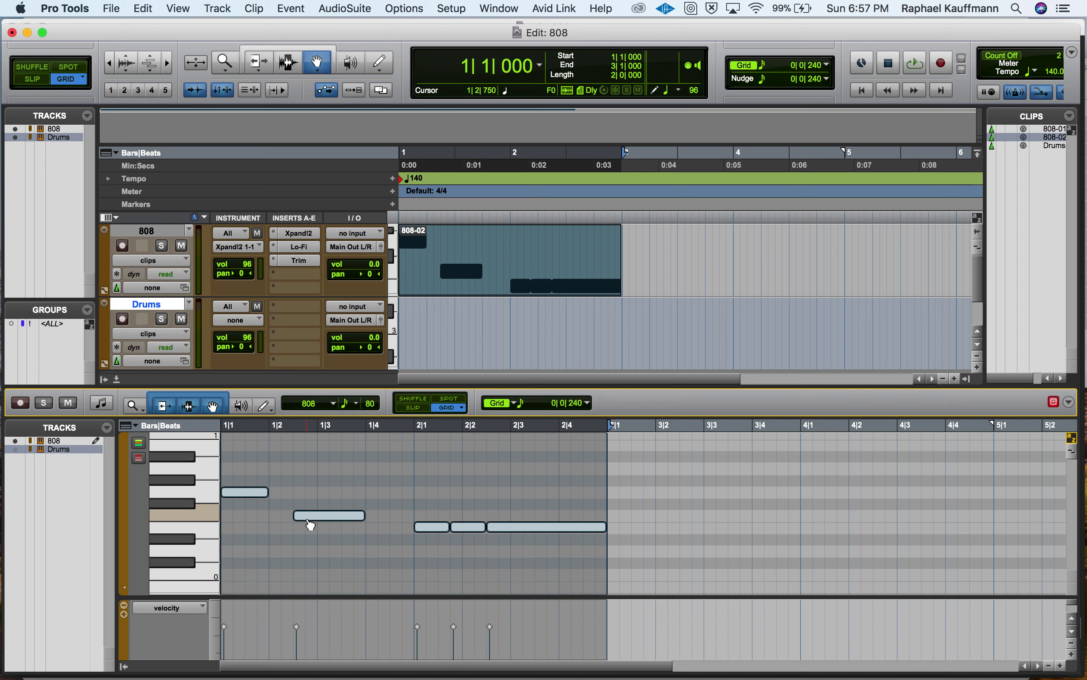
- Play the start of the 808 clip and stop playback
key("space")
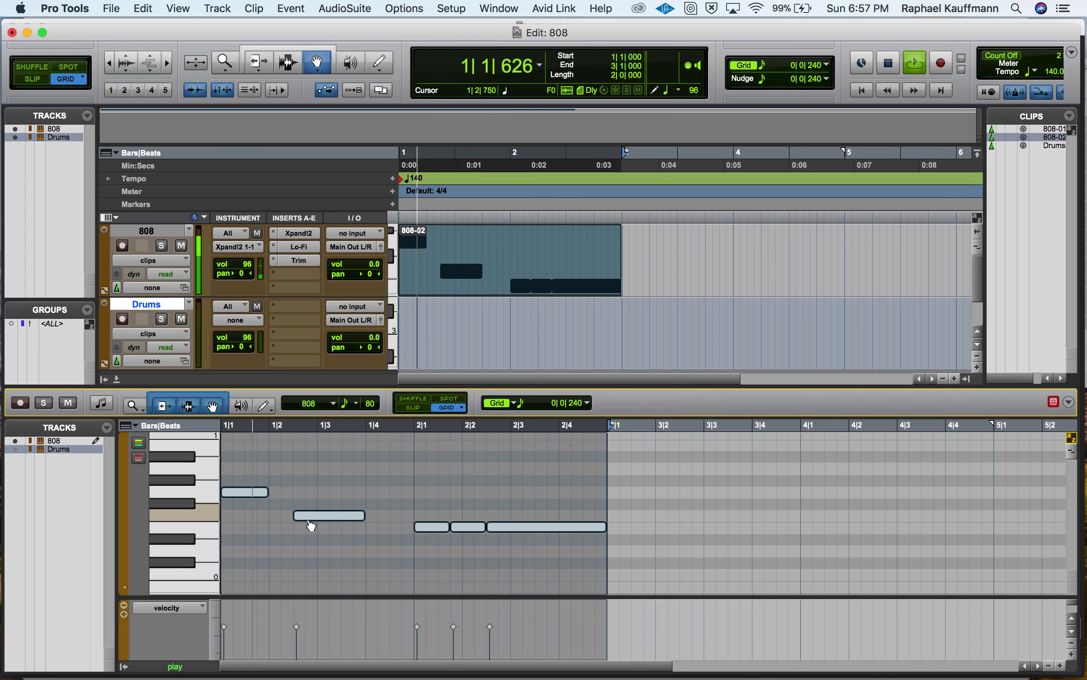
key("space")
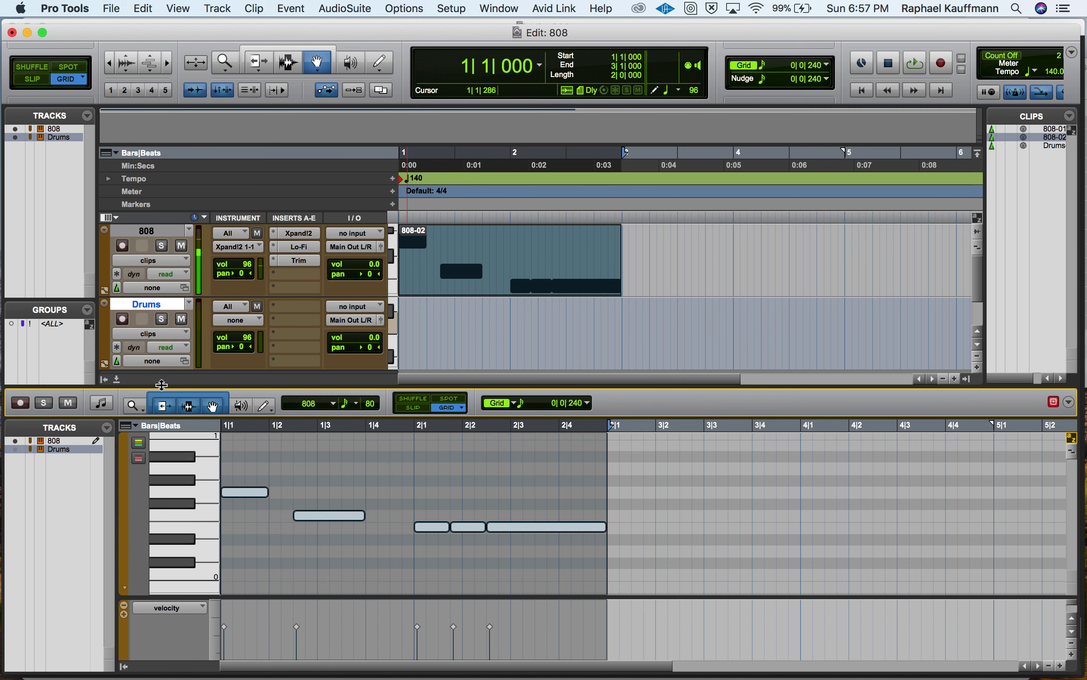
- Hide the docked MIDI editor and insert the Xpand!2 (mono) instrument plug-in on the Drums track
left_click(117, 380)
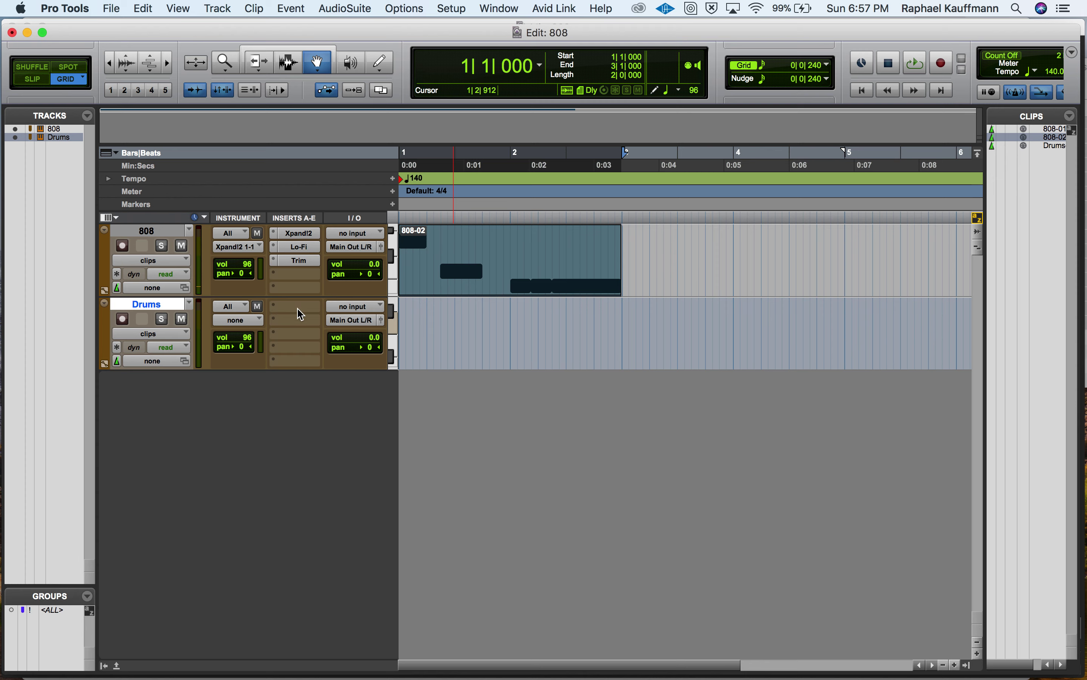
left_click(295, 311)
mouse_move(352, 308)
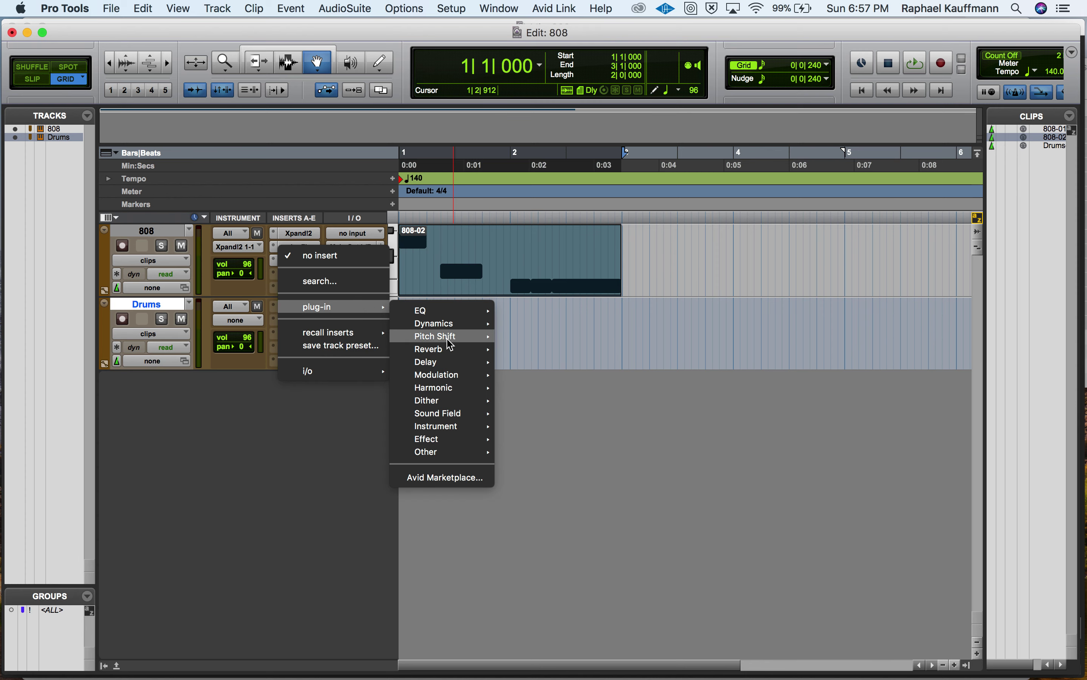
mouse_move(452, 427)
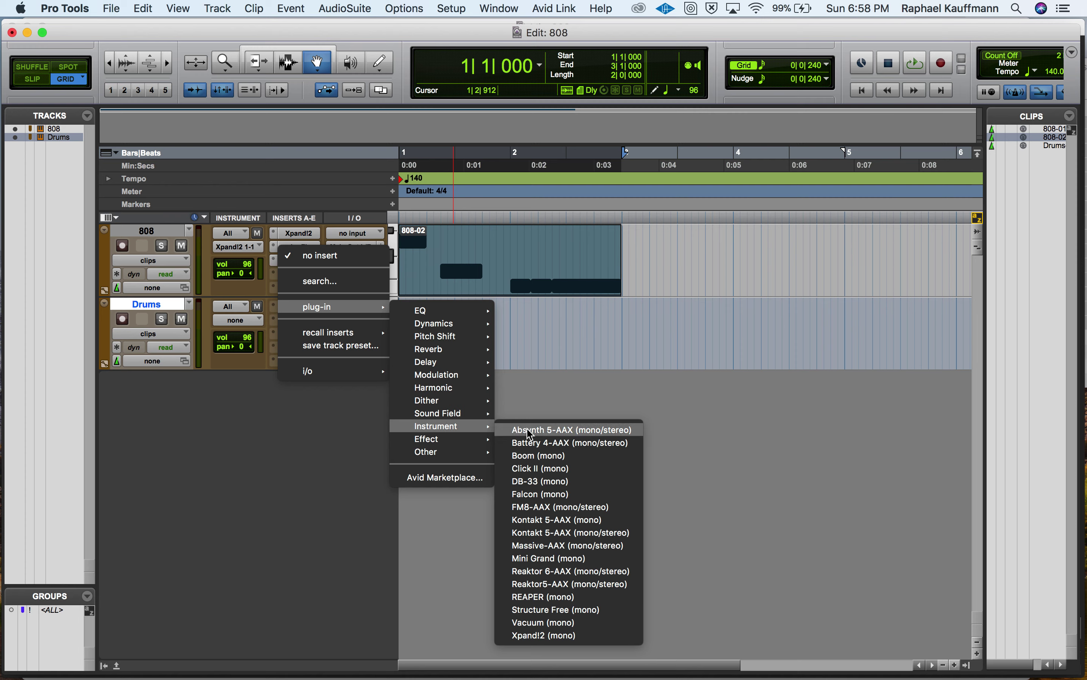
left_click(581, 634)
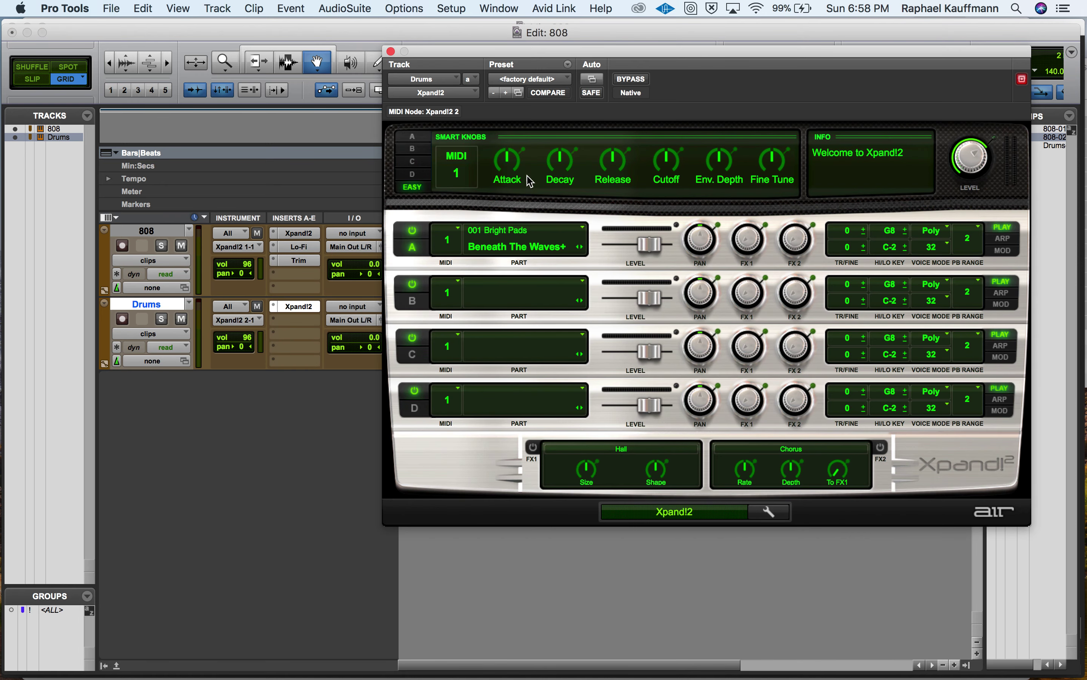
- Load the +01 Urban Beat preset from the 26 Drums category in the Drums track's Xpand!2
left_click(530, 80)
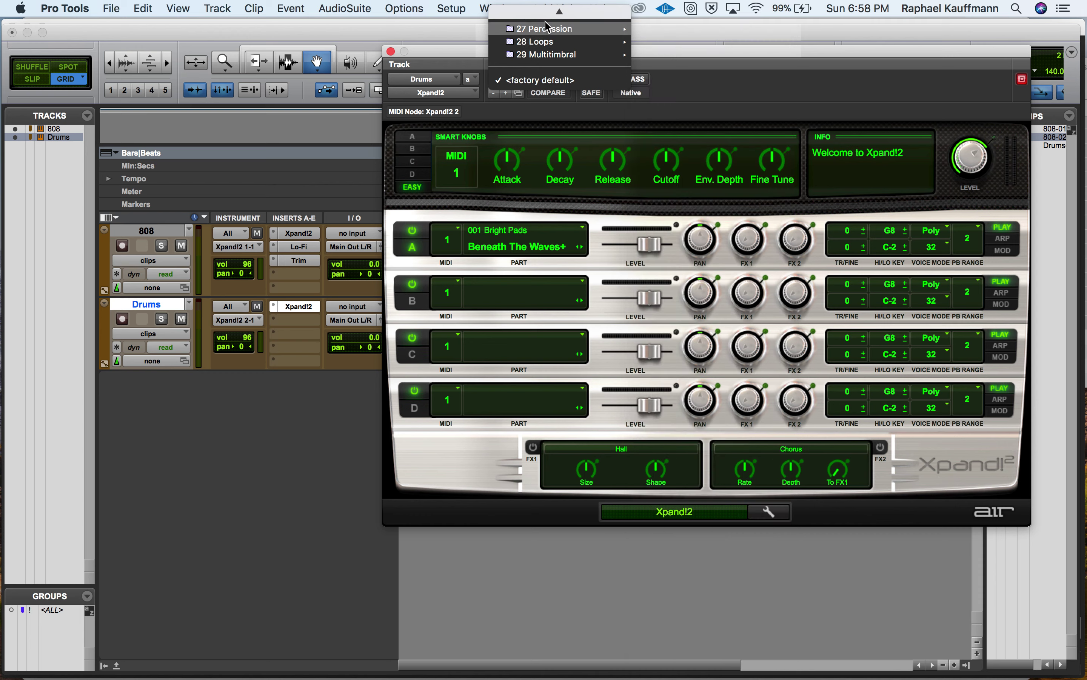
mouse_move(557, 14)
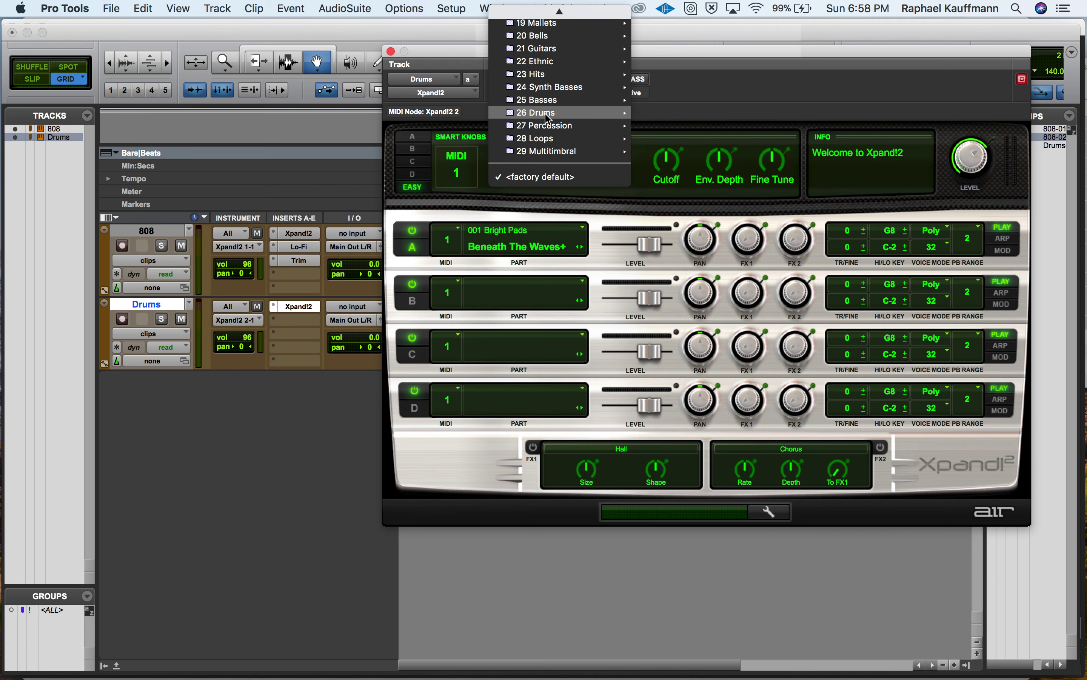
mouse_move(548, 117)
left_click(689, 17)
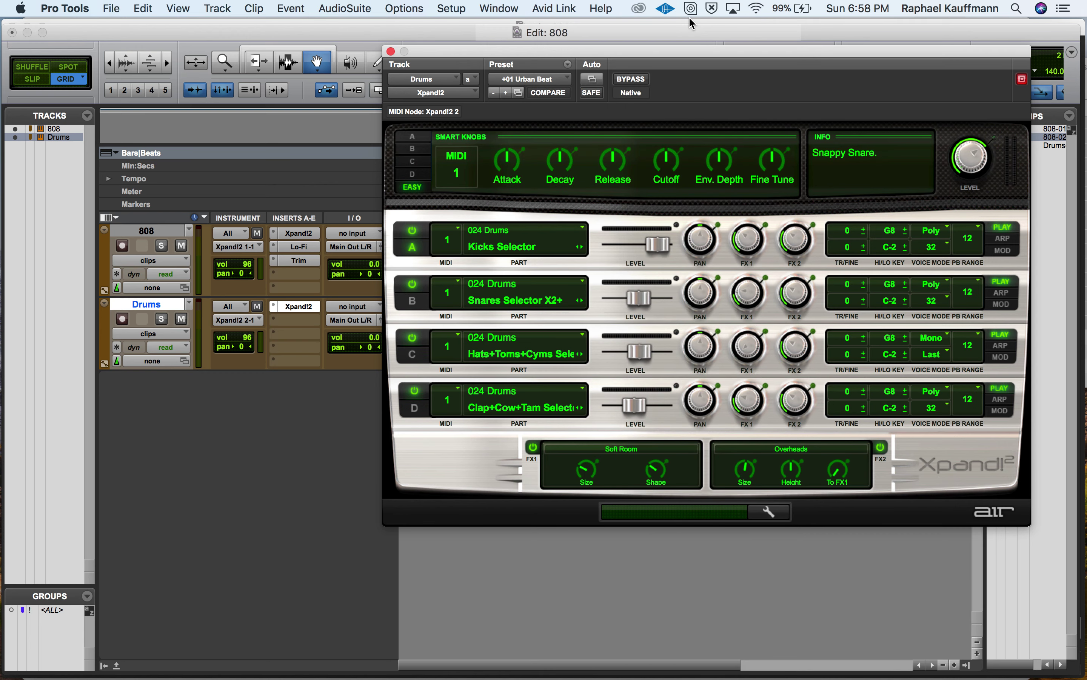
- Reopen the docked MIDI editor and show only the Drums track in it instead of the 808 track
left_click(117, 665)
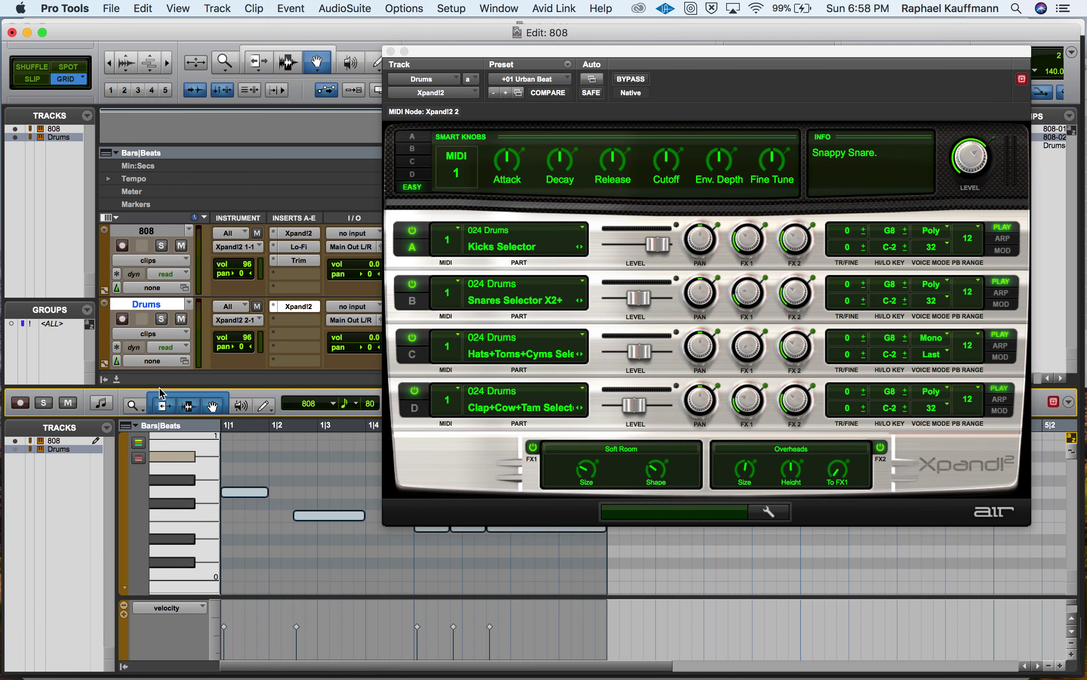
left_click(54, 442)
left_click(53, 449)
left_click(15, 449)
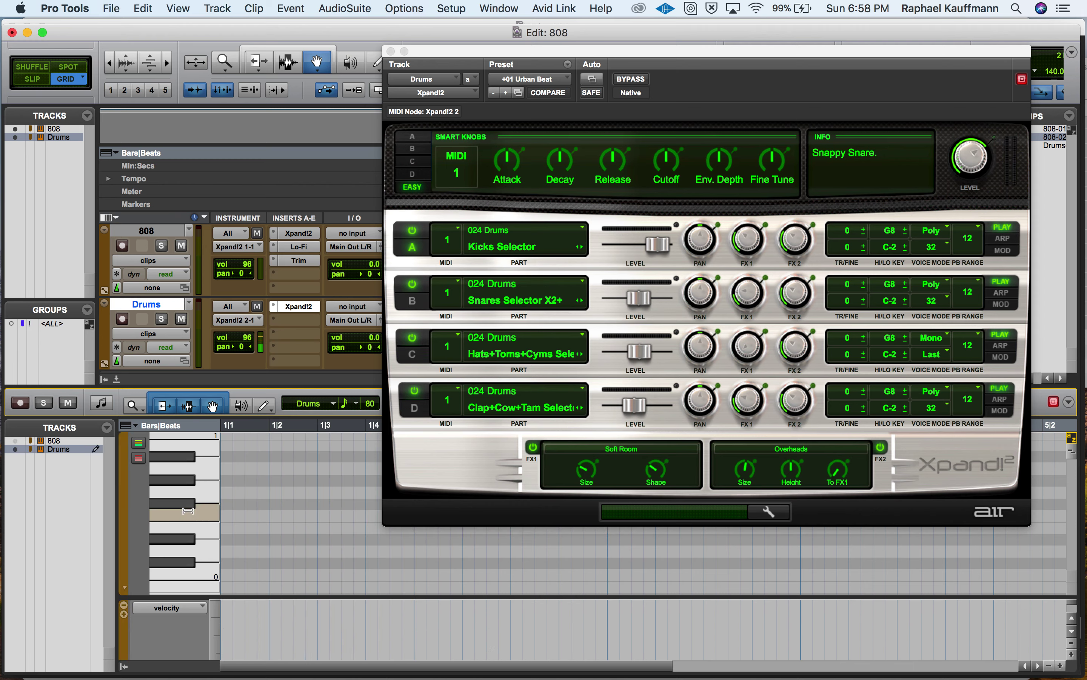
left_click(15, 440)
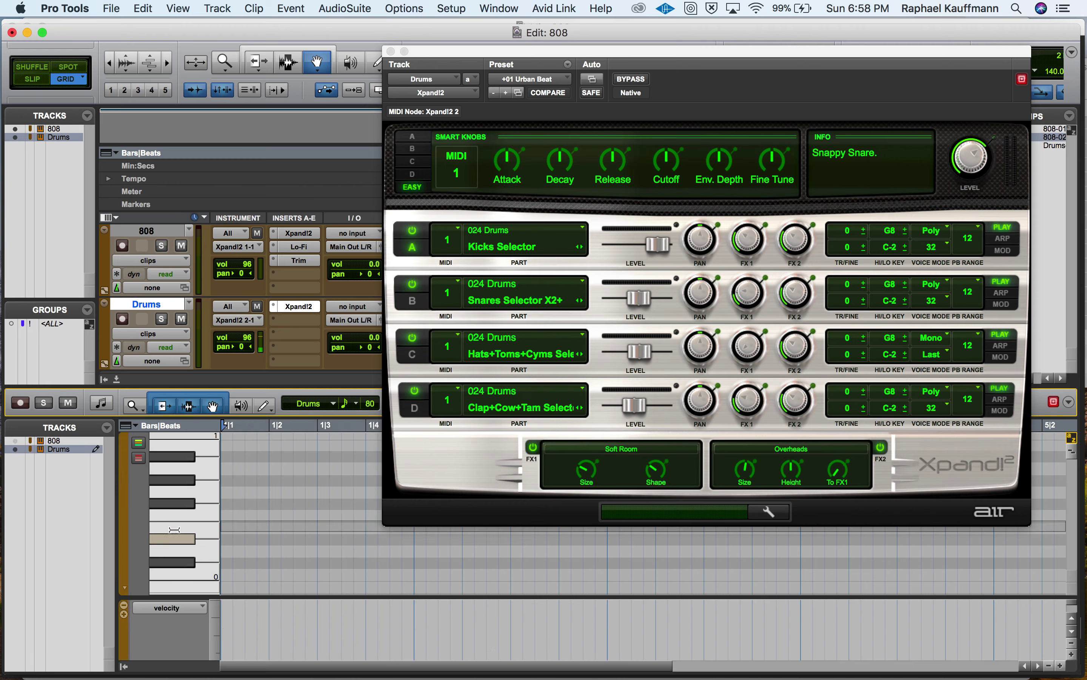
scroll(184, 431, "up", 4)
scroll(198, 517, "down", 2)
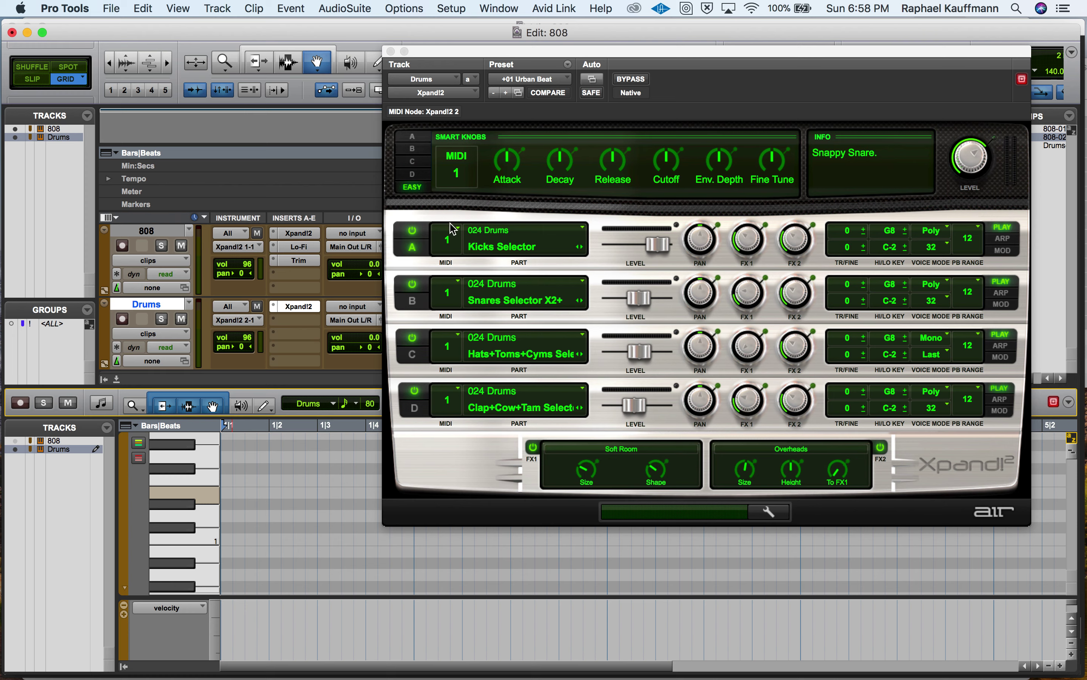
- Show the Part A smart knobs and set C1 Select to 59 %, auditioning the C1 kick between adjustments
left_click(416, 137)
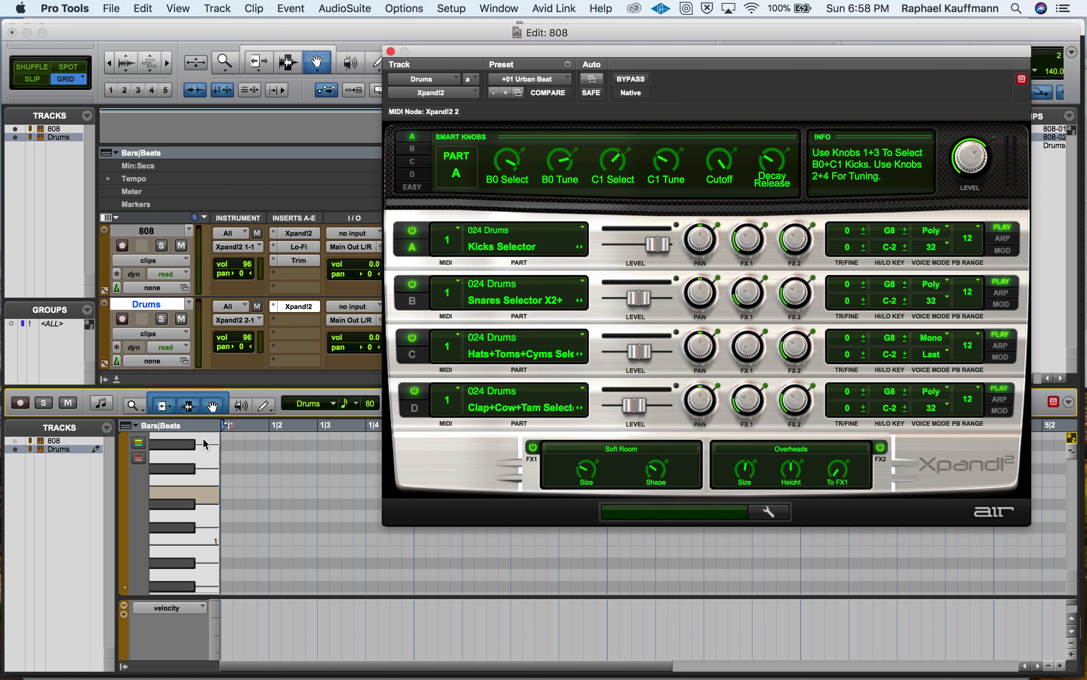
left_click(202, 539)
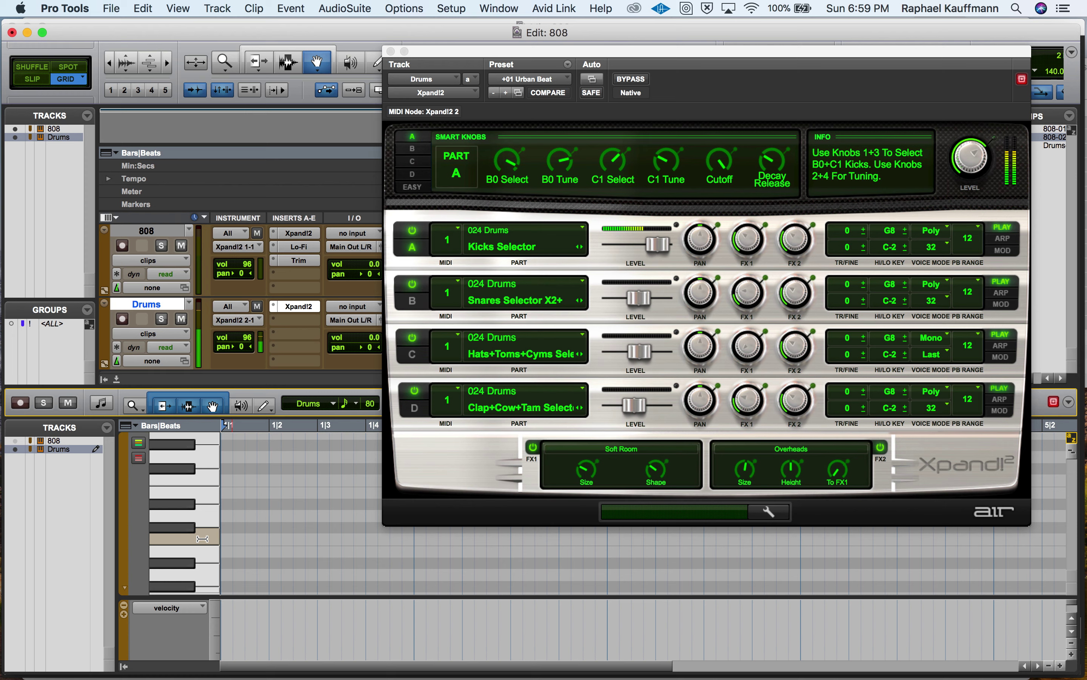
left_click(619, 164)
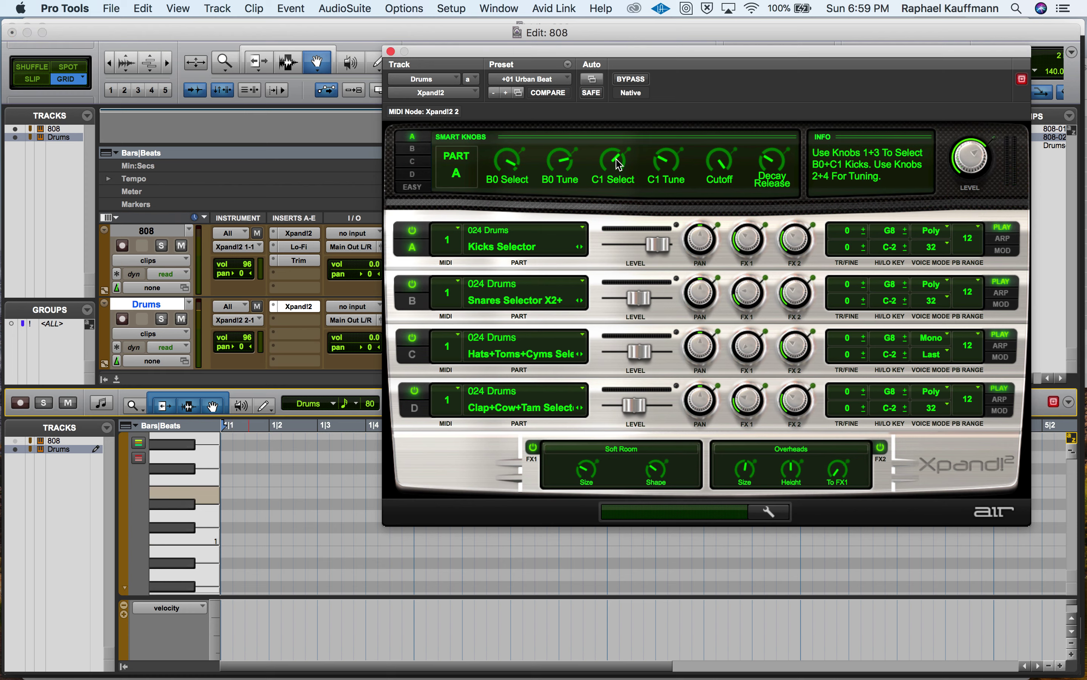
left_click(619, 164)
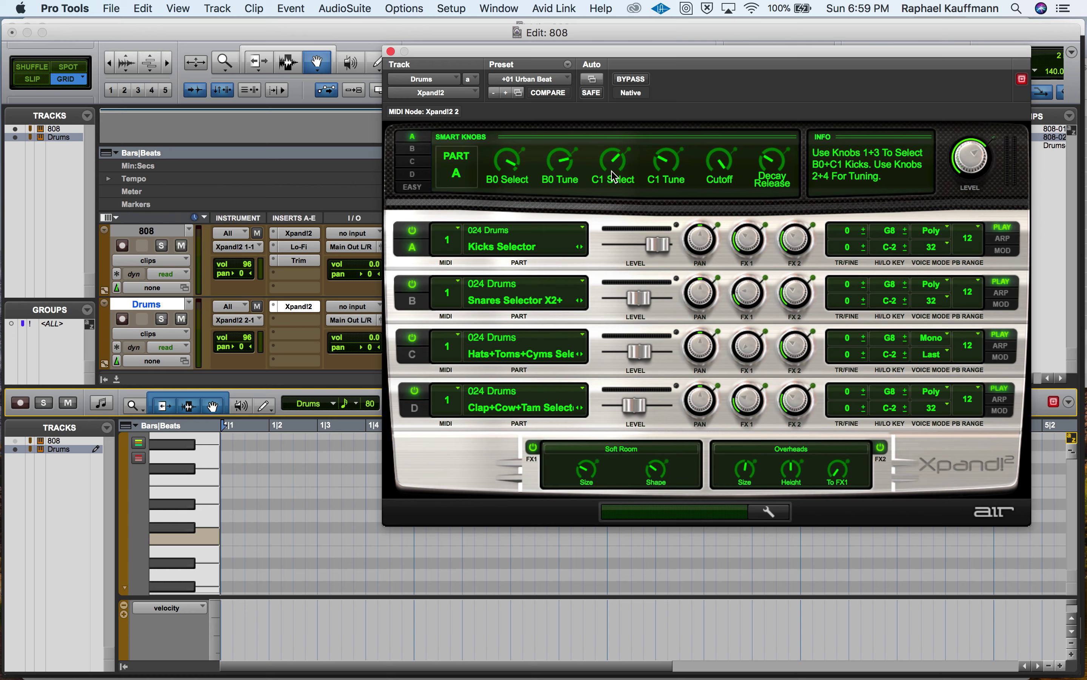
left_click_drag(612, 166, 606, 189)
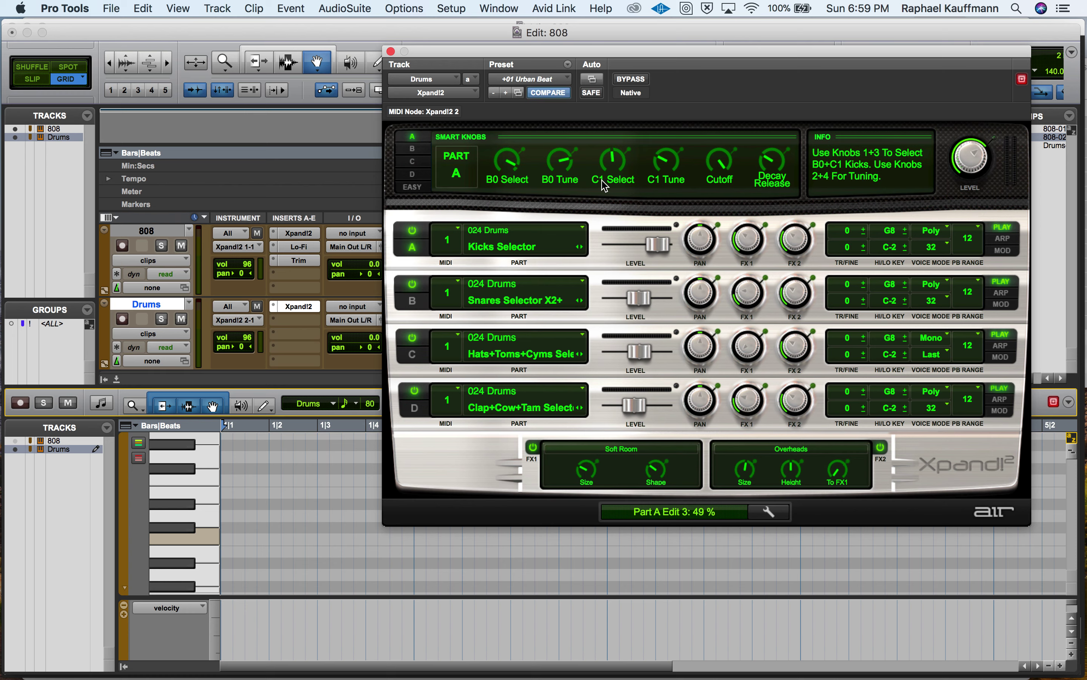
left_click(207, 535)
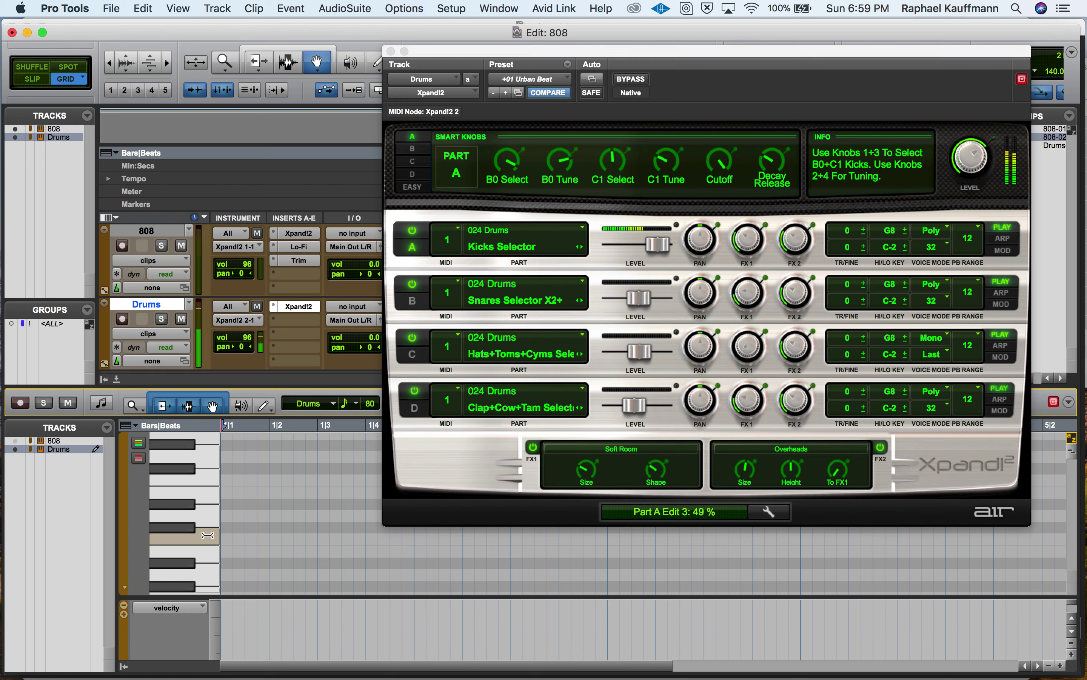
left_click_drag(611, 173, 612, 155)
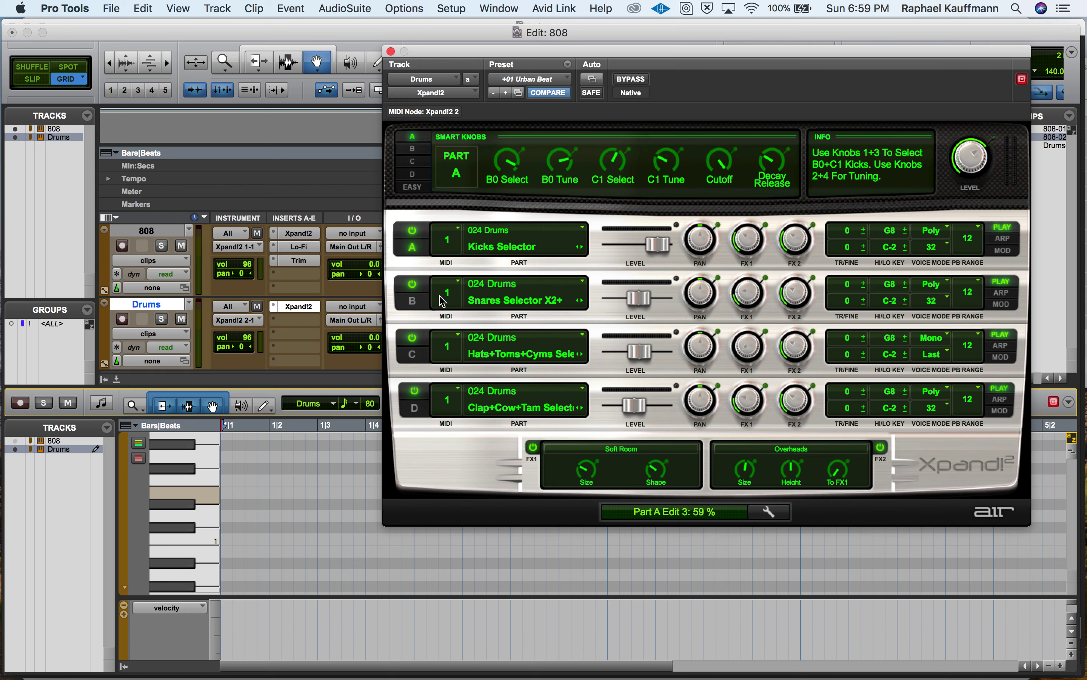
left_click(208, 537)
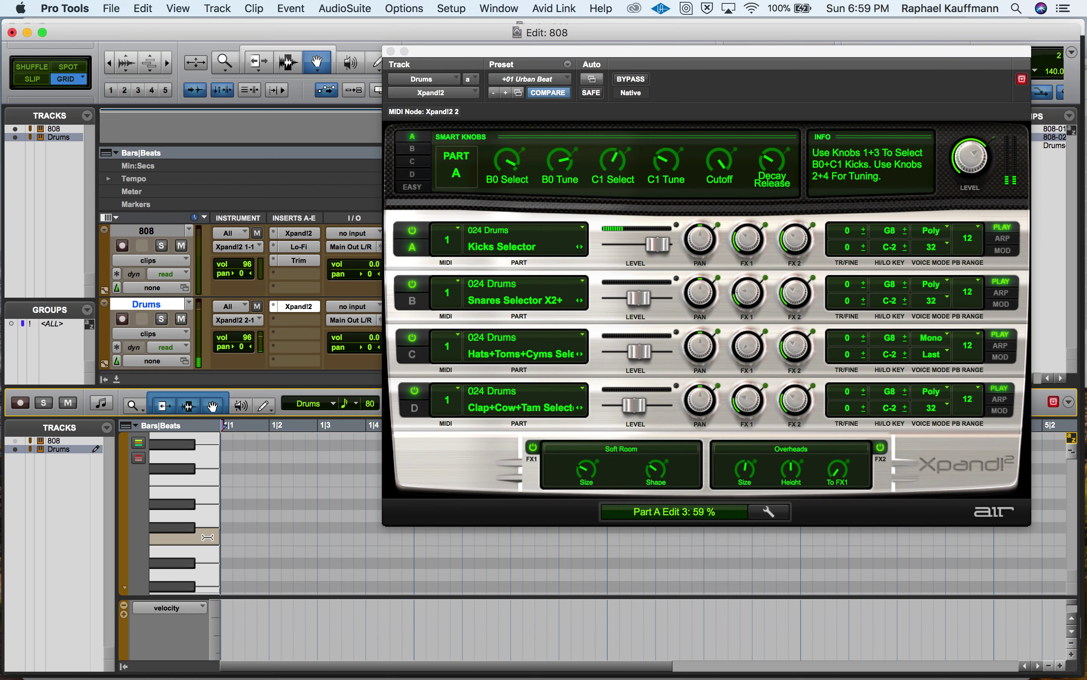
- Try several C1 Tune settings while auditioning the kick on C1, and set C1 Tune to 36 %
left_click_drag(664, 156, 665, 147)
left_click(182, 550)
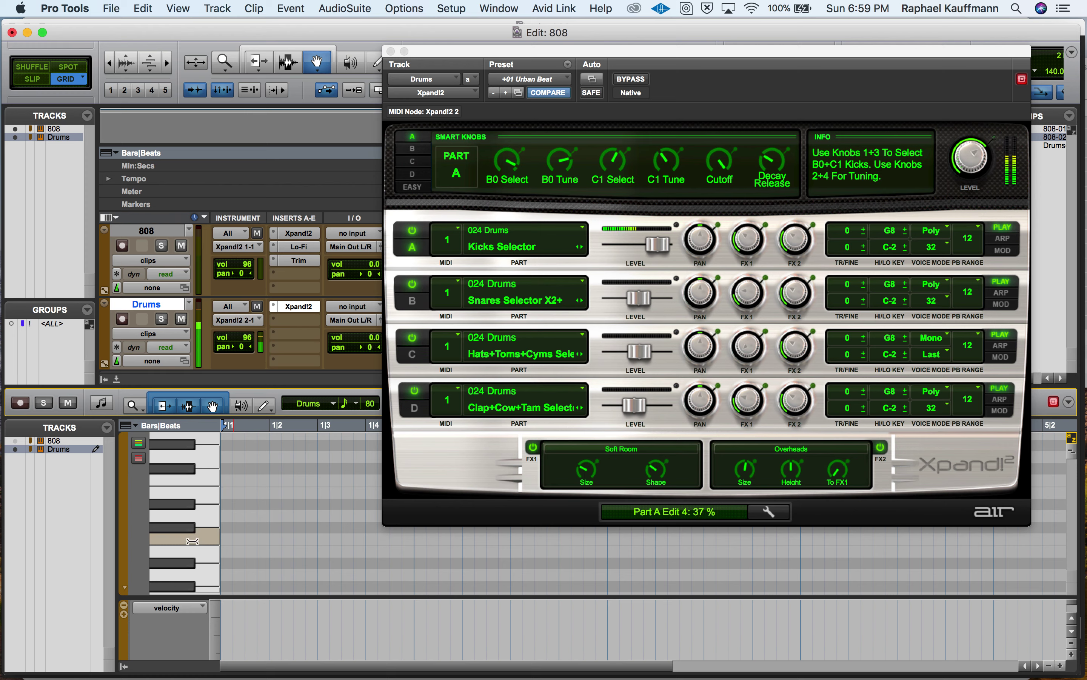
left_click_drag(666, 146, 671, 105)
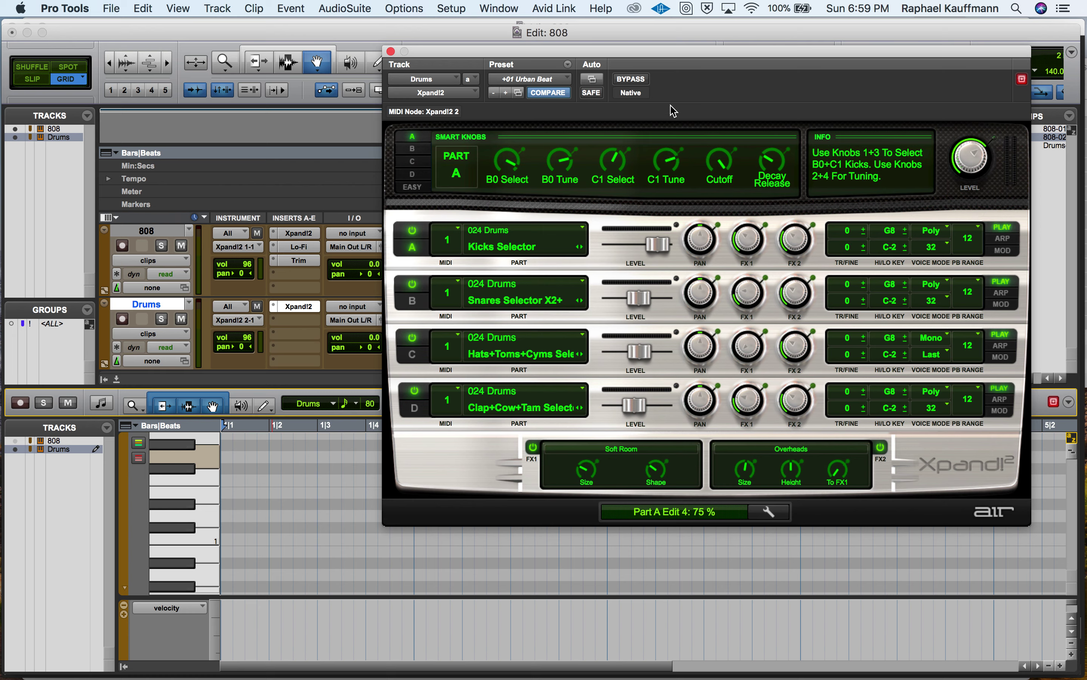
left_click(187, 539)
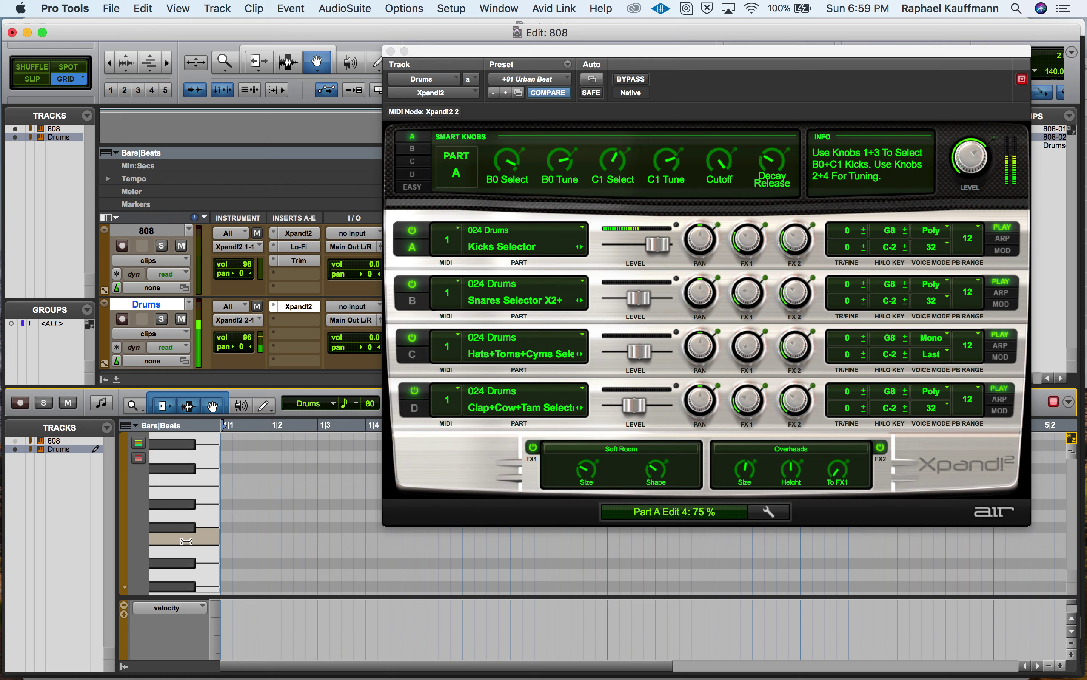
left_click(633, 202)
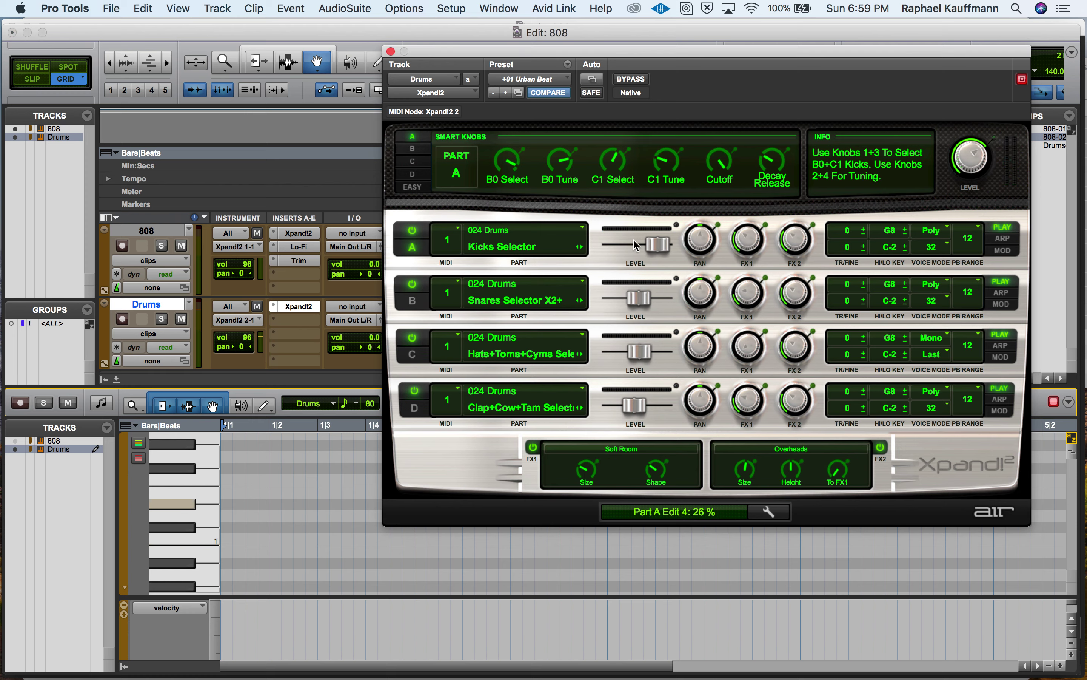
left_click(180, 539)
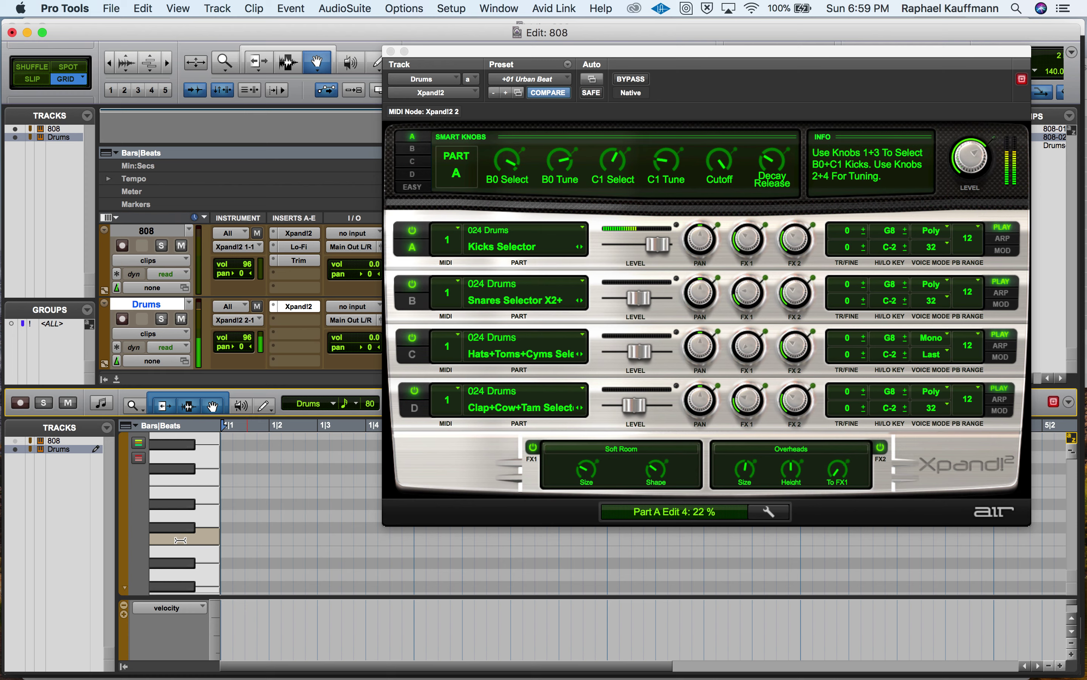
left_click_drag(660, 170, 657, 147)
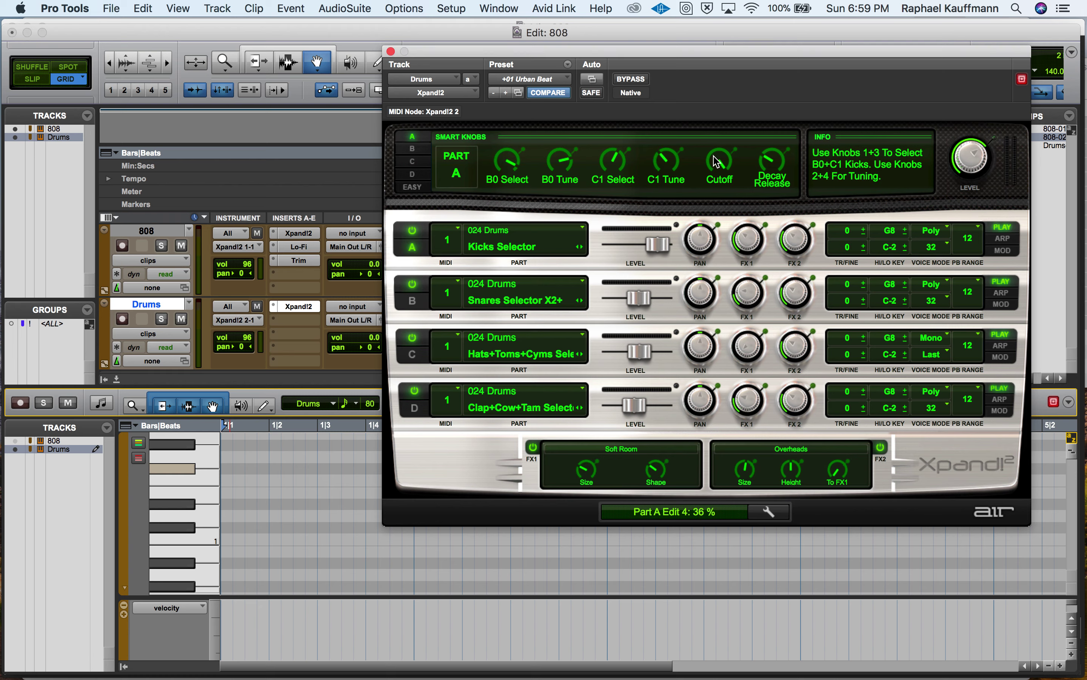
key("space")
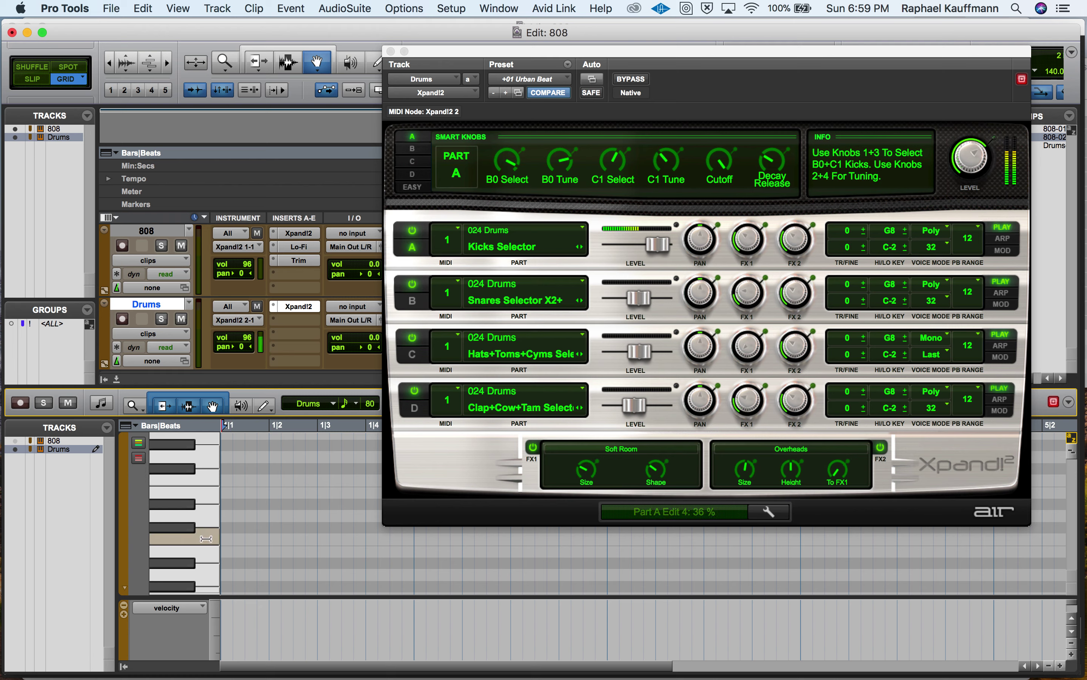
- Lower Part A's Cutoff to 38 % and audition the C1 kick
left_click_drag(711, 165, 690, 229)
left_click(200, 534)
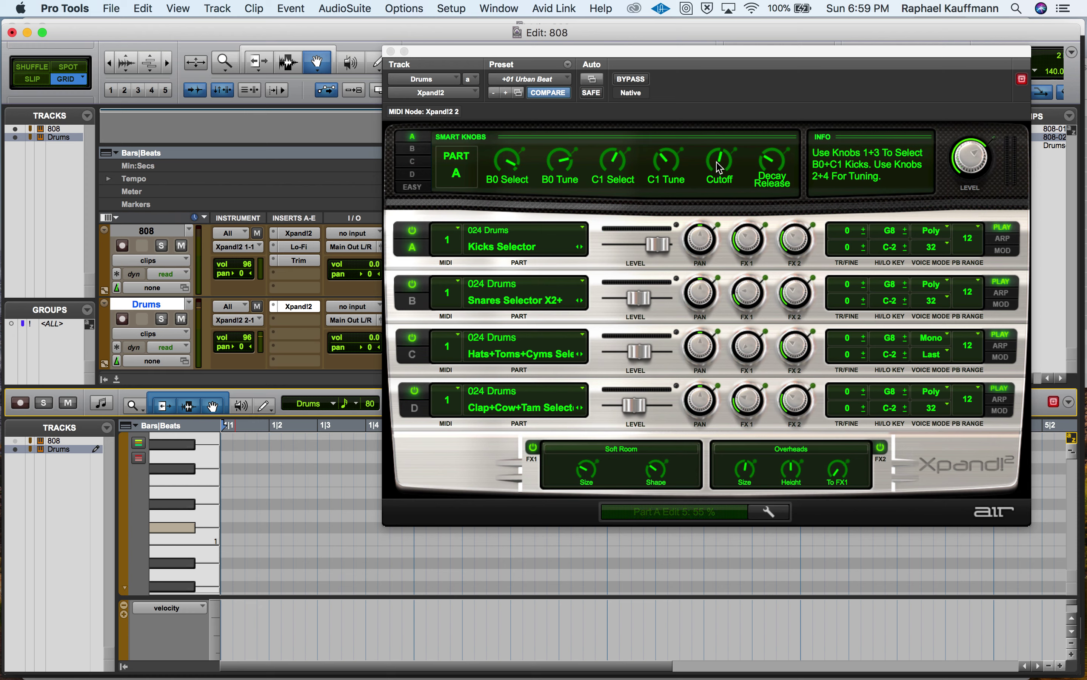
left_click_drag(717, 169, 715, 194)
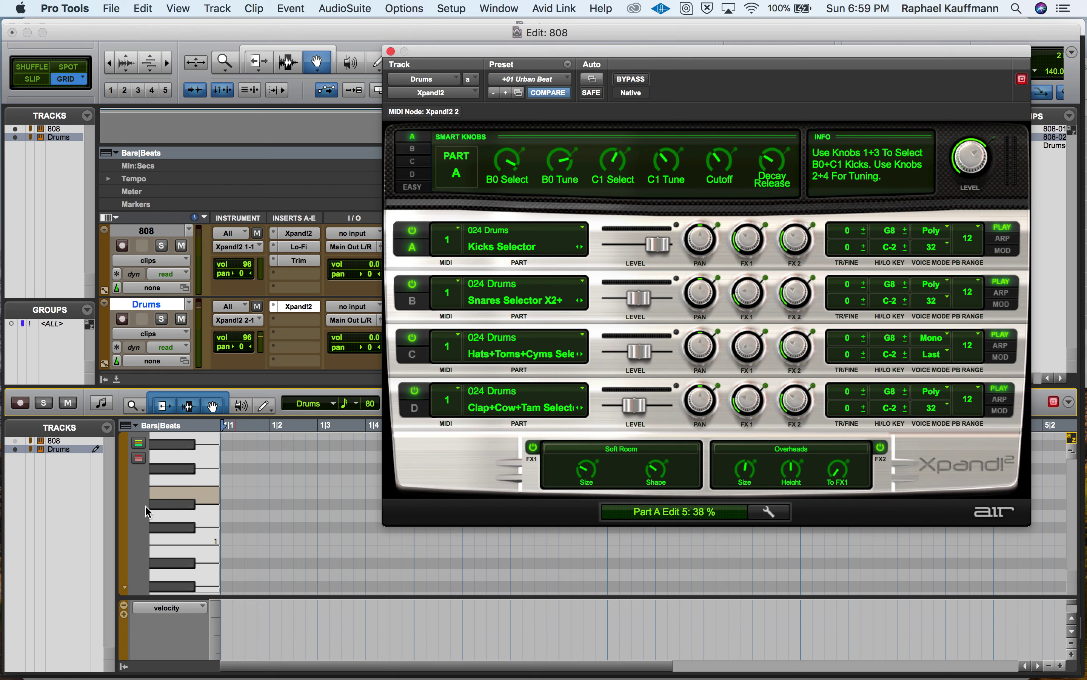
left_click(188, 537)
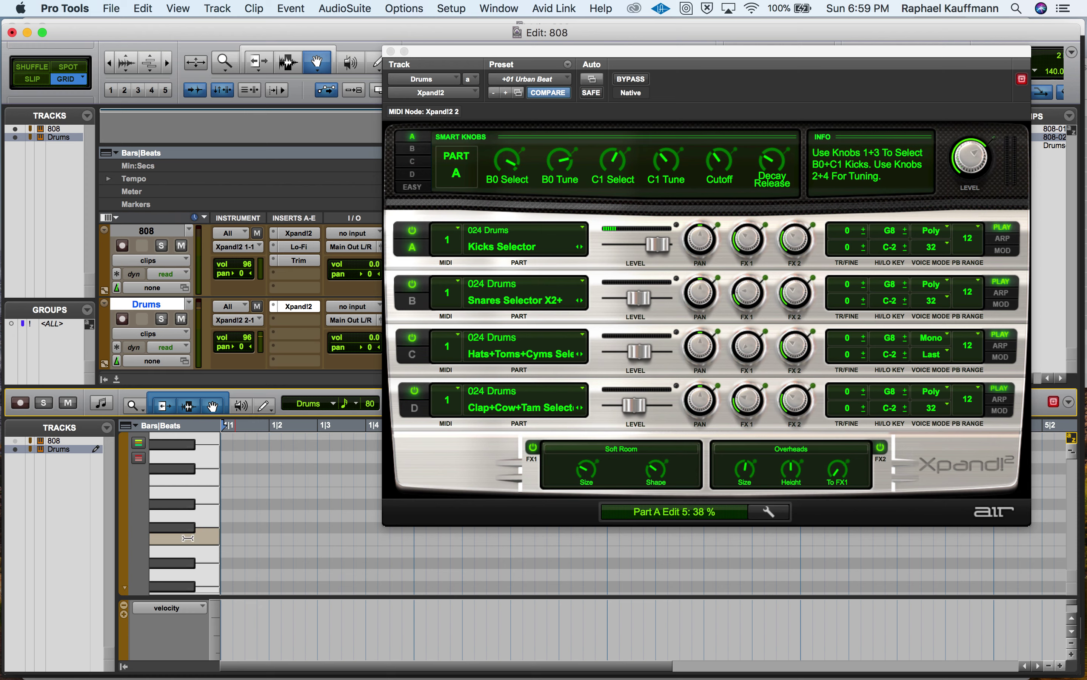
- Raise Part A's Decay Release to 79 % while auditioning the C1 kick
left_click_drag(786, 168, 769, 129)
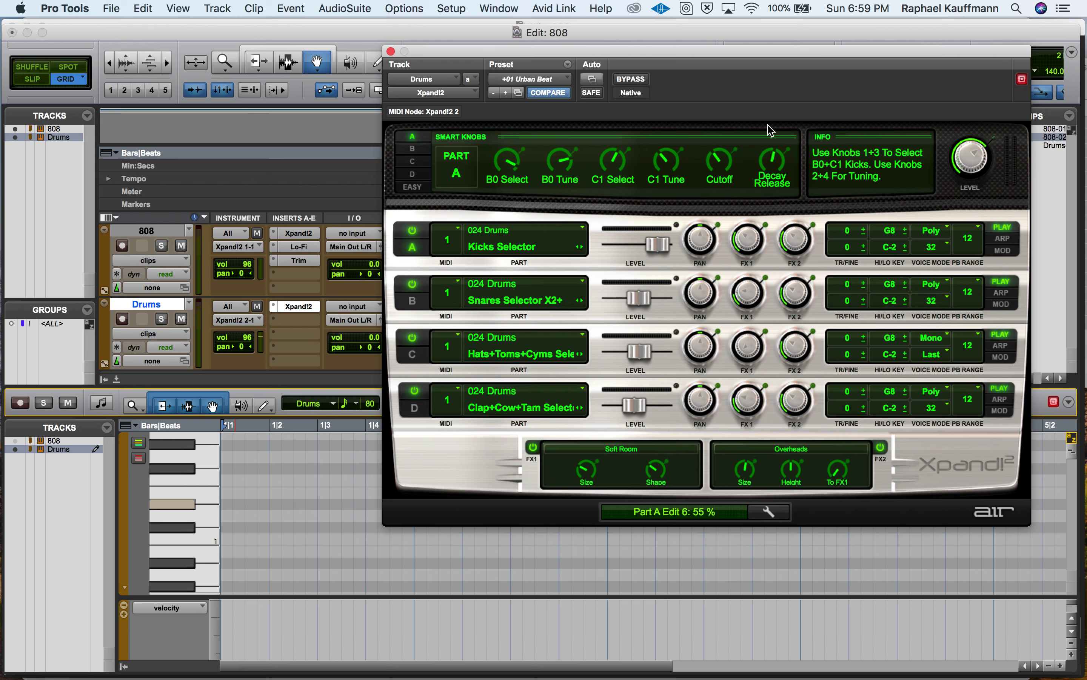
left_click(204, 535)
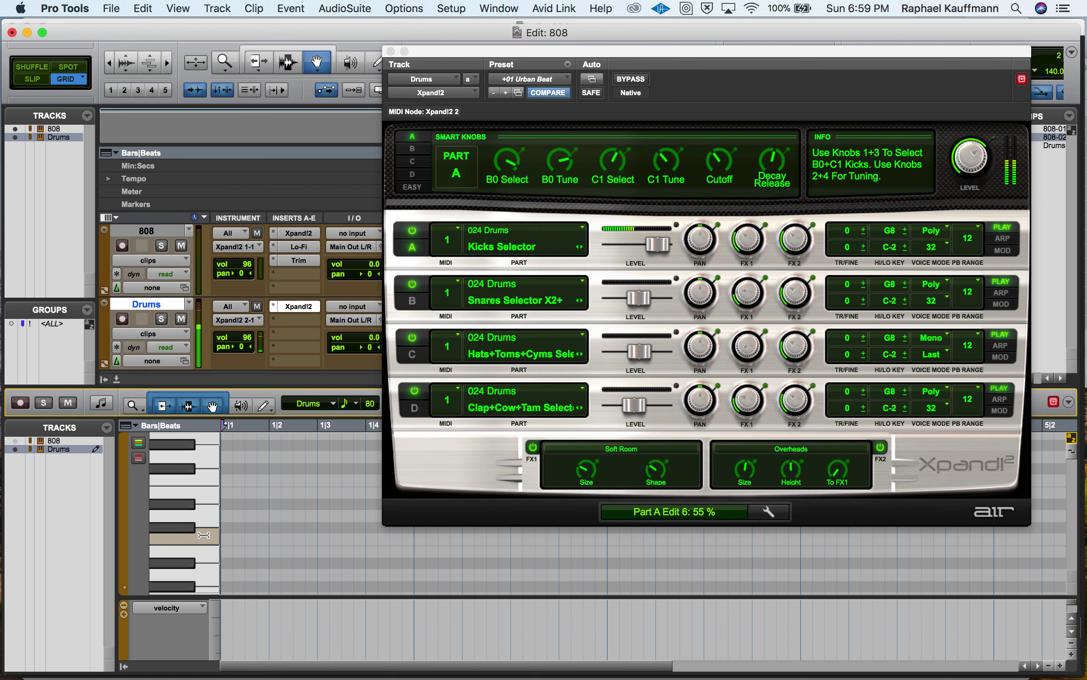
left_click_drag(776, 170, 773, 129)
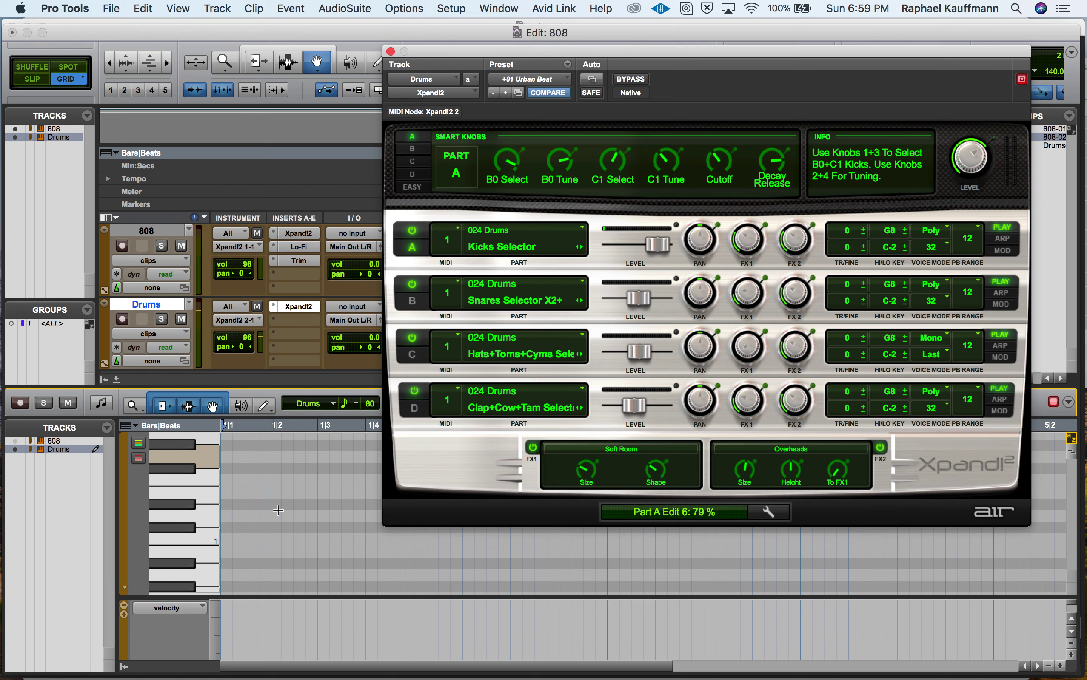
left_click(204, 537)
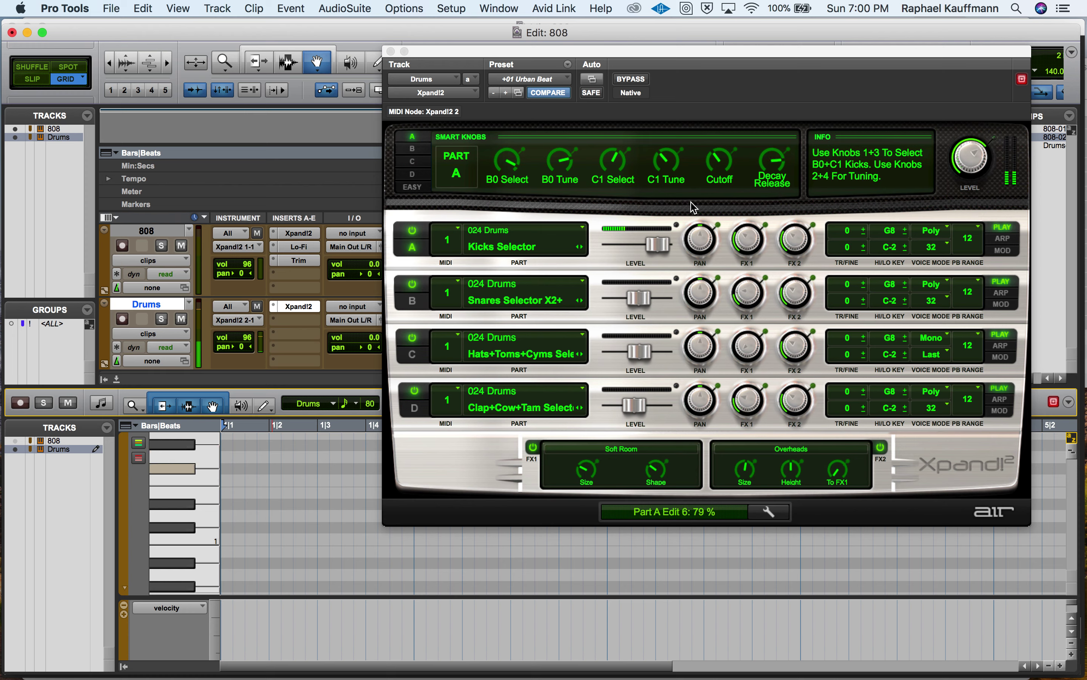
- Set Part A's C1 Select to 62 %, audition the kick on C1 and close the plug-in window
left_click(614, 160)
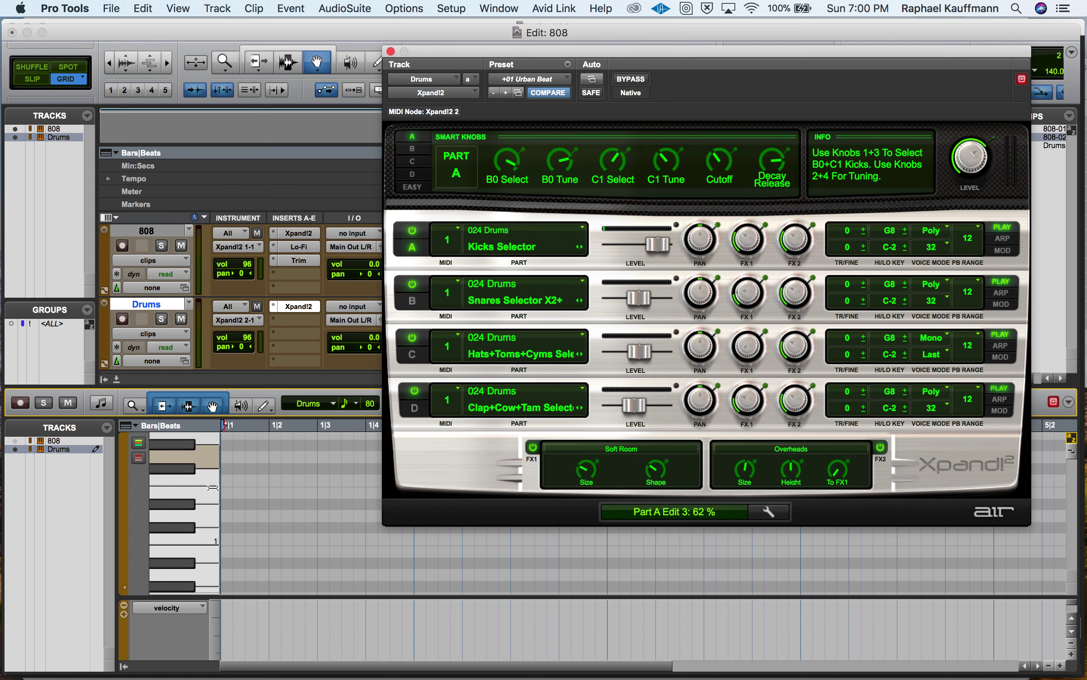
left_click(200, 540)
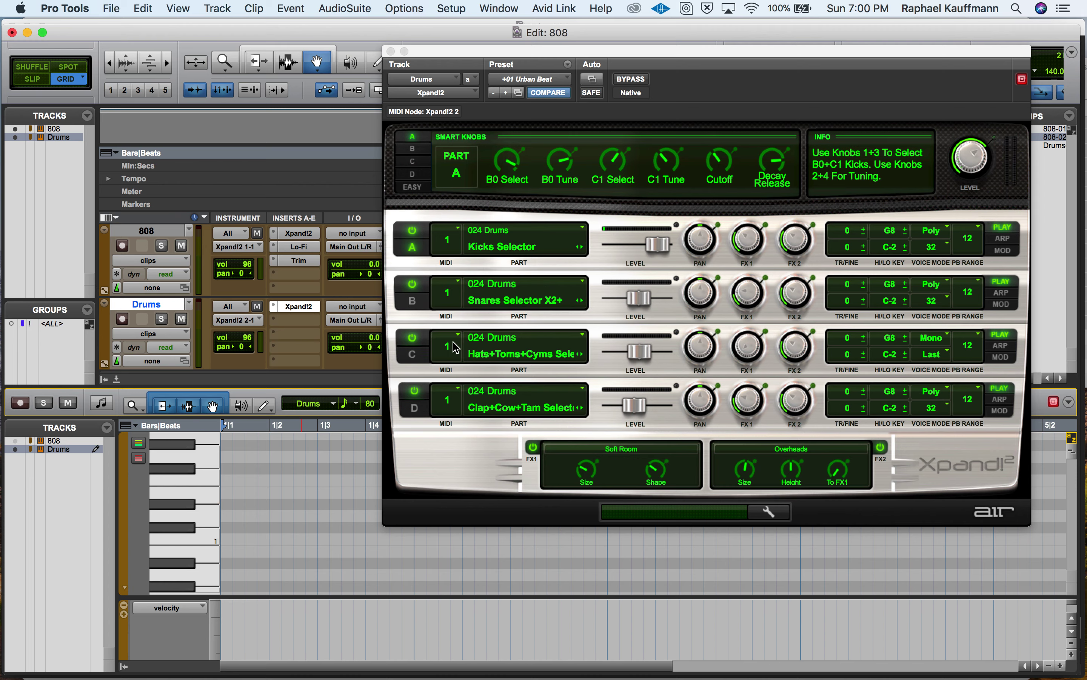
left_click(390, 52)
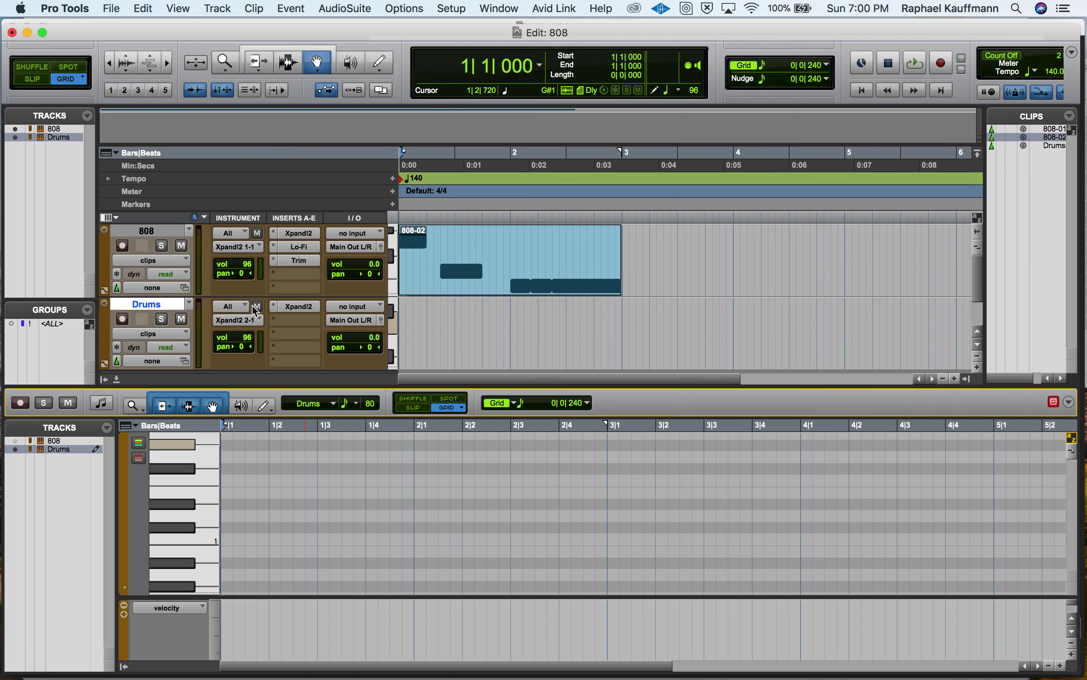
left_click(116, 380)
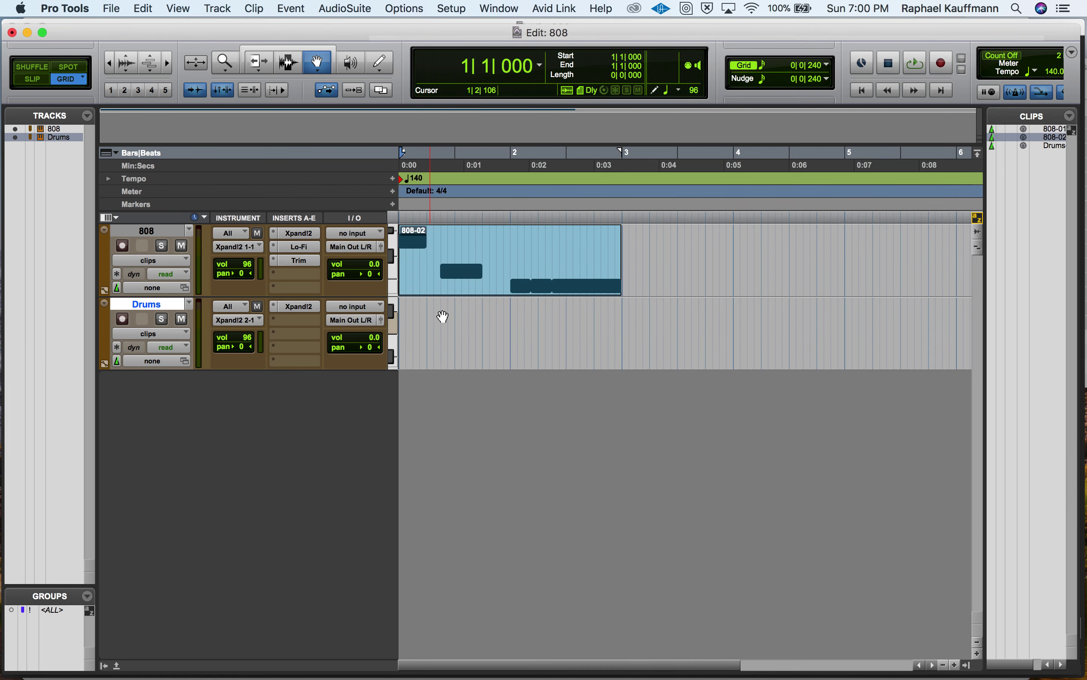
left_click(117, 665)
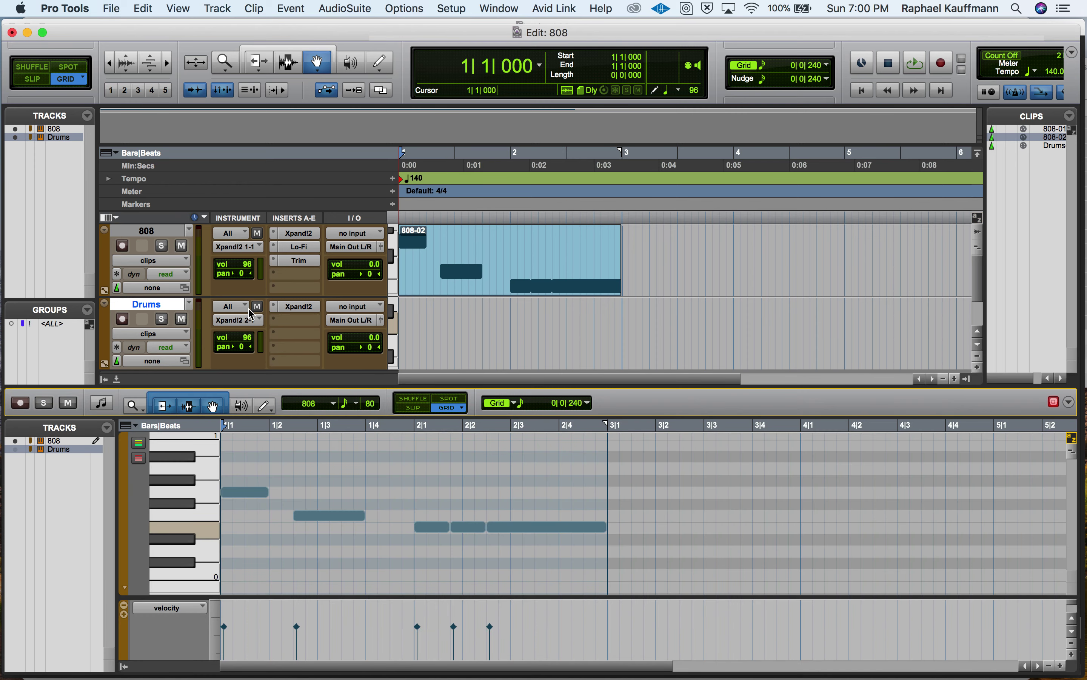
left_click(15, 449)
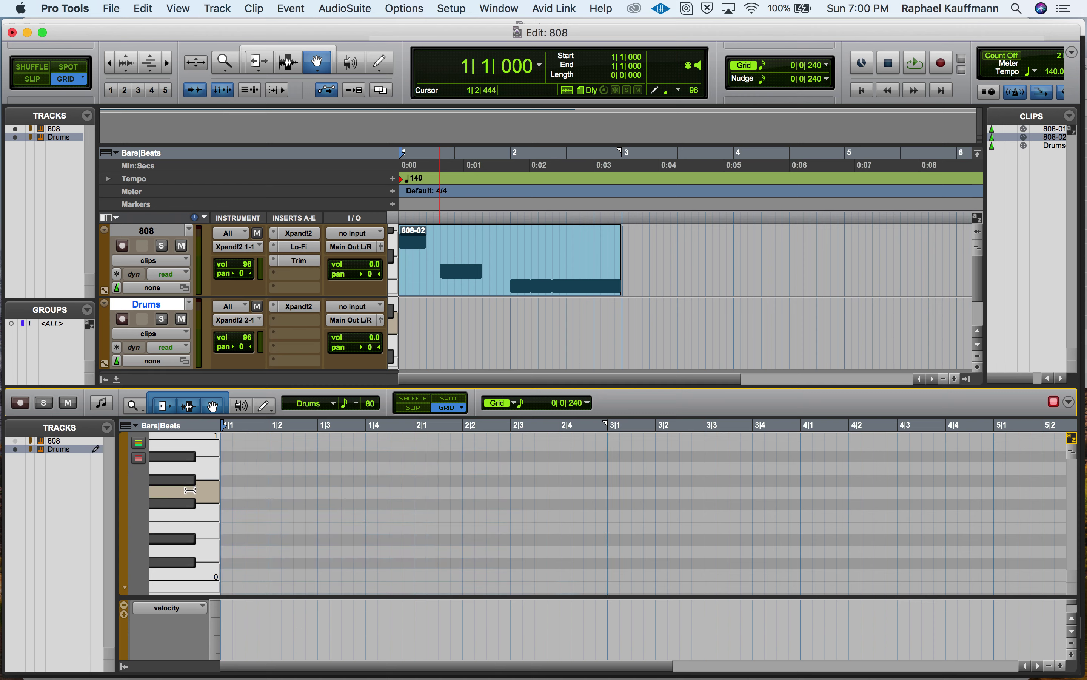
- Audition the drum sounds on the keys just above C1, including E1, in the Drums track's MIDI editor
scroll(193, 486, "up", 6)
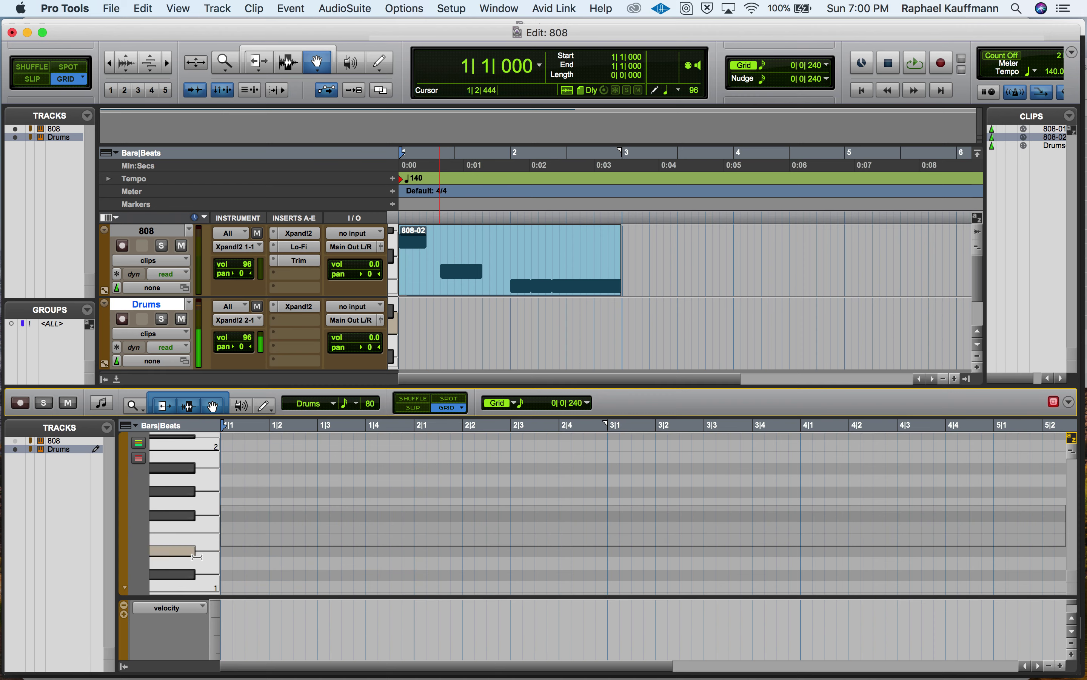
left_click(198, 580)
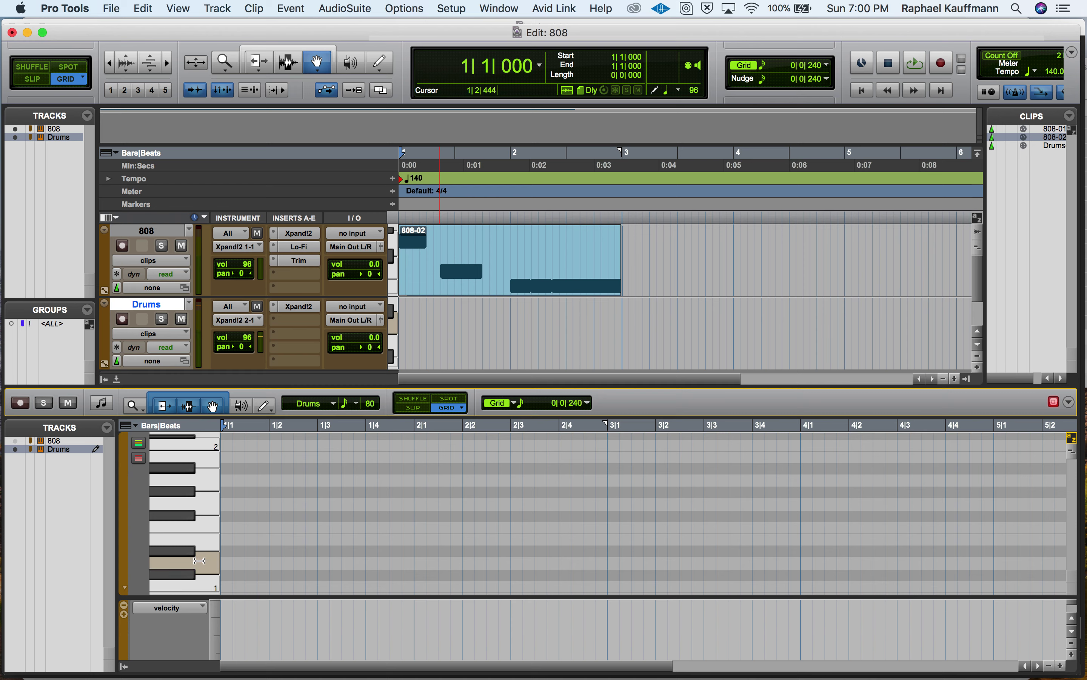
left_click(210, 539)
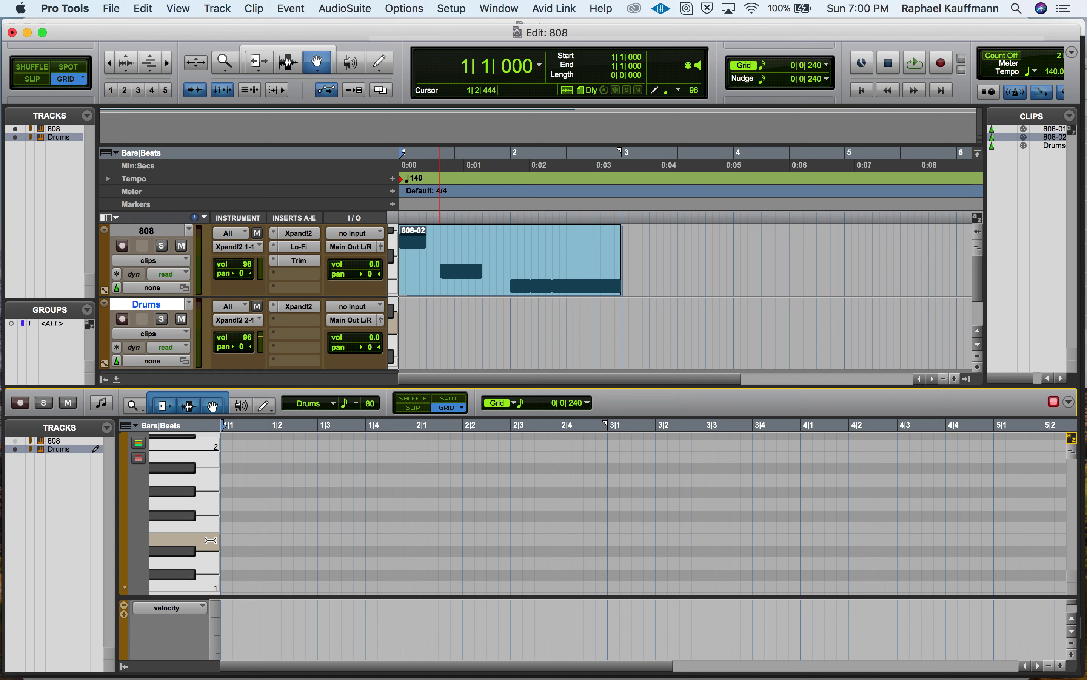
- Draw snare notes on E1 at 1|3|000 and 2|3|000 in the Drums track with the Pencil tool
left_click(265, 406)
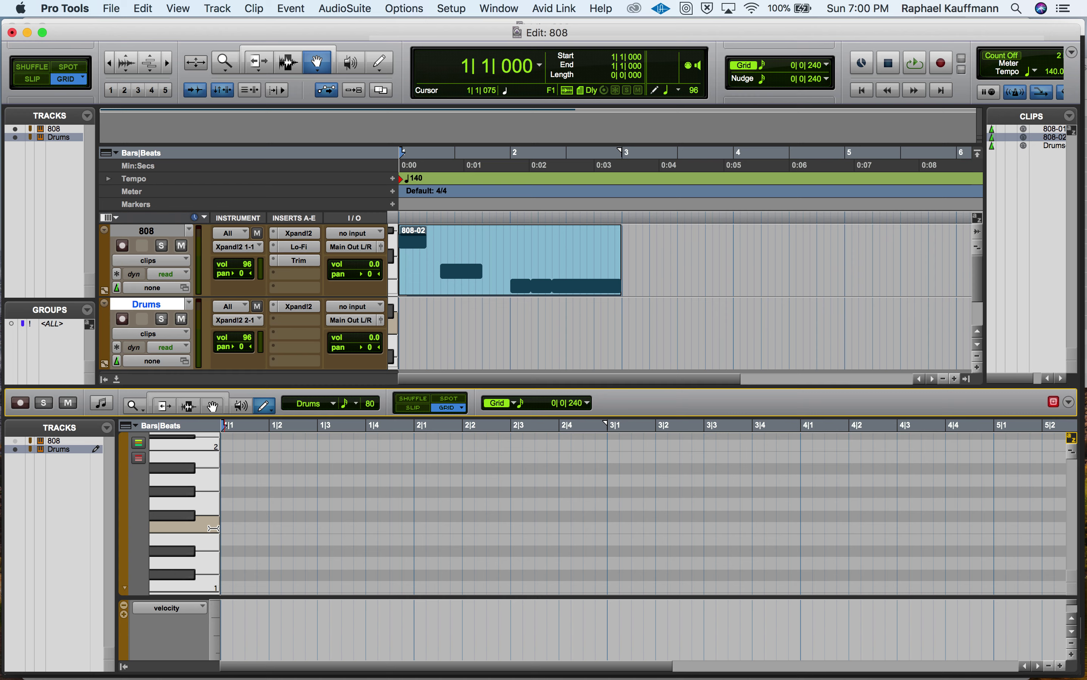
left_click(323, 539)
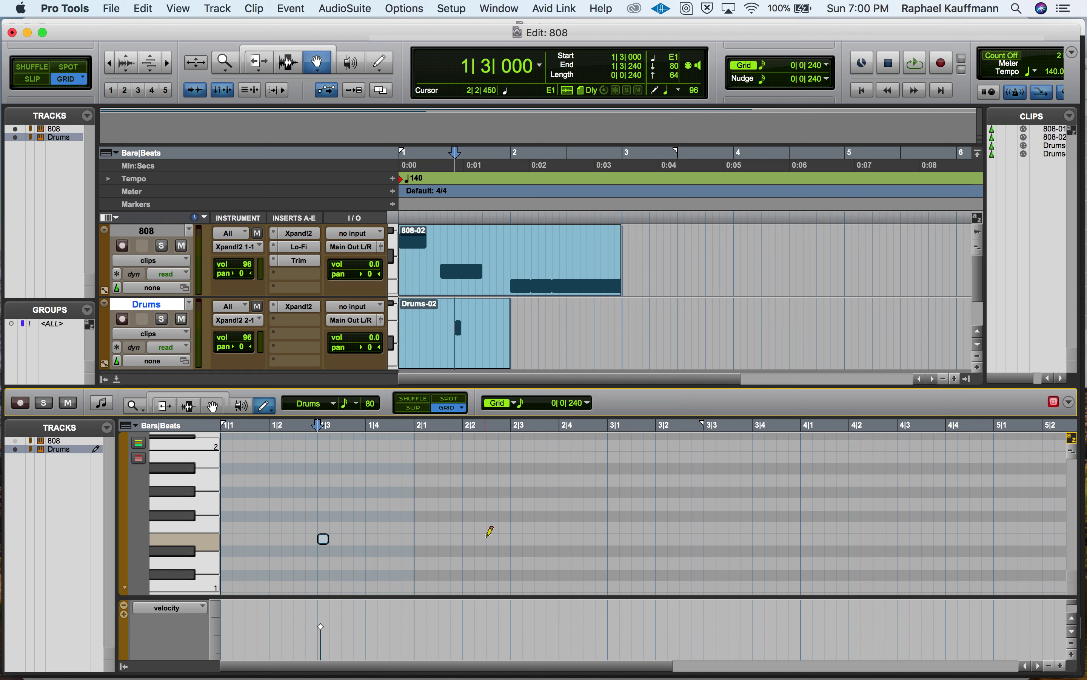
left_click(516, 538)
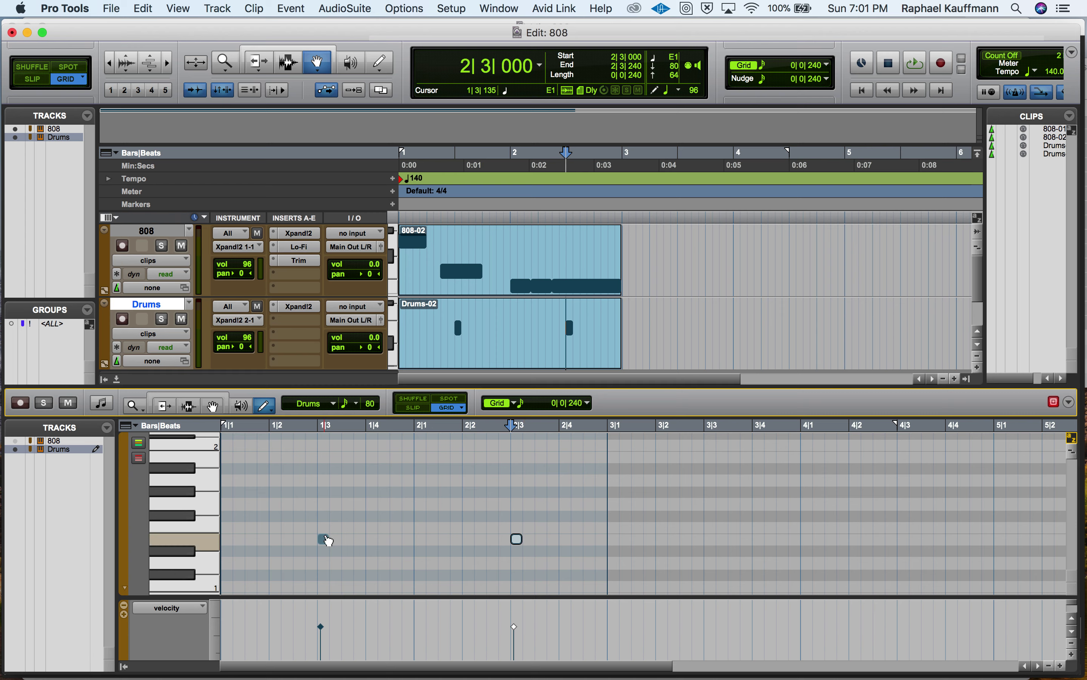
- Rearrange the E1 snare into hits on beats 2 and 4 of both bars, adding notes at 1|4 and 2|2
left_click_drag(327, 543, 279, 542)
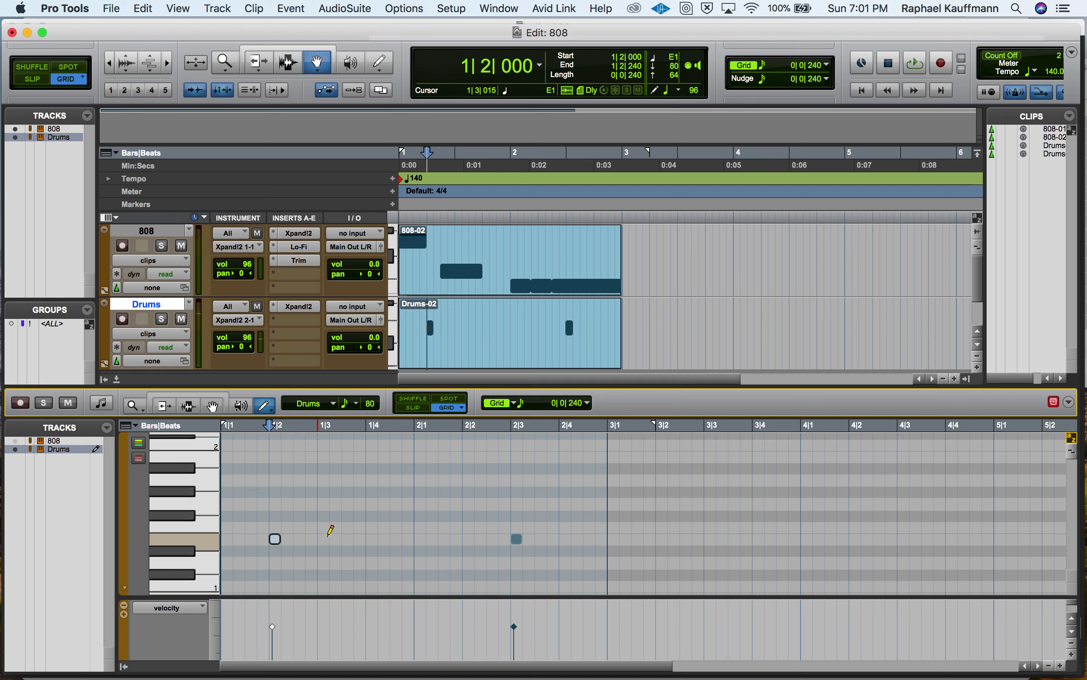
left_click(368, 538)
left_click(467, 538)
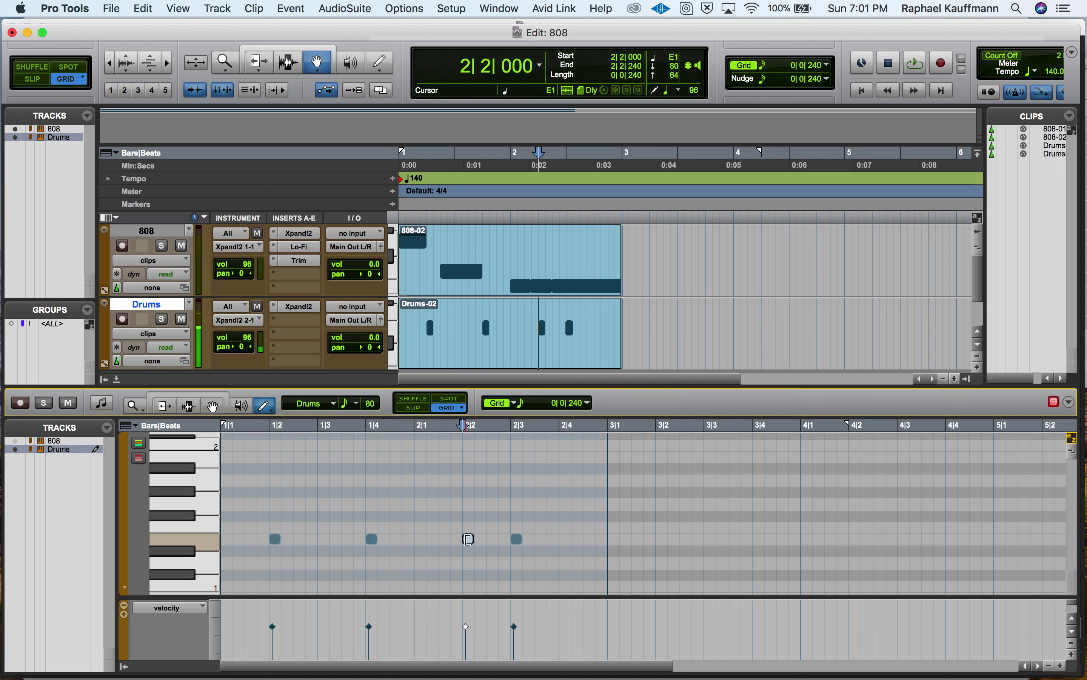
left_click_drag(520, 544, 565, 539)
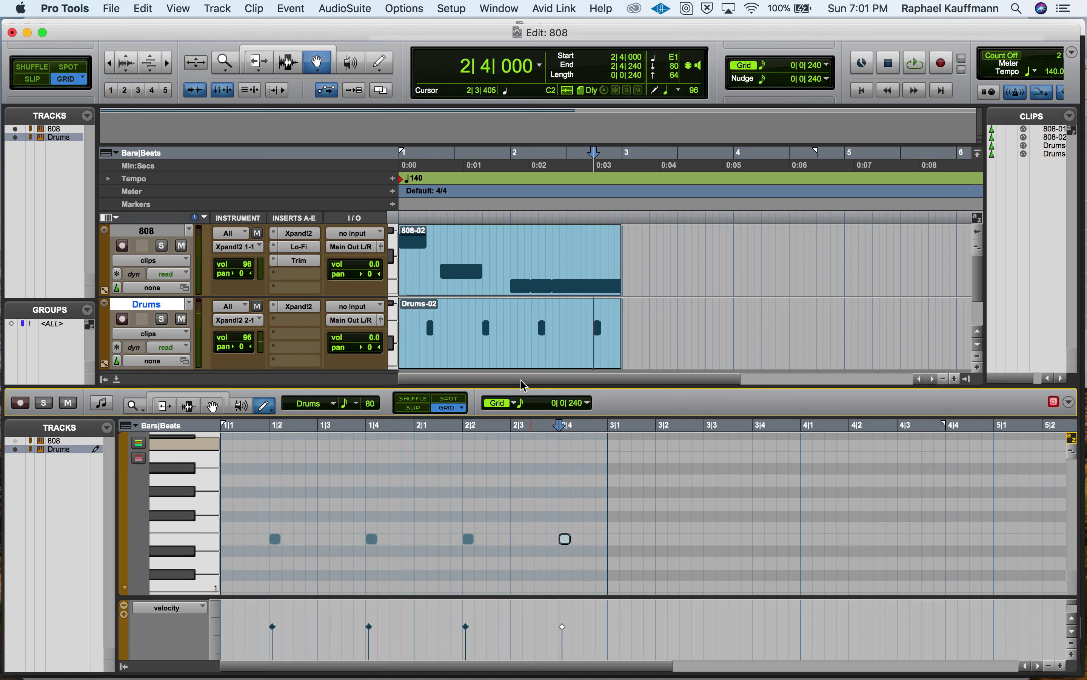
- Select the Drums clip and play the two-bar pattern together with the 808
left_click(521, 356)
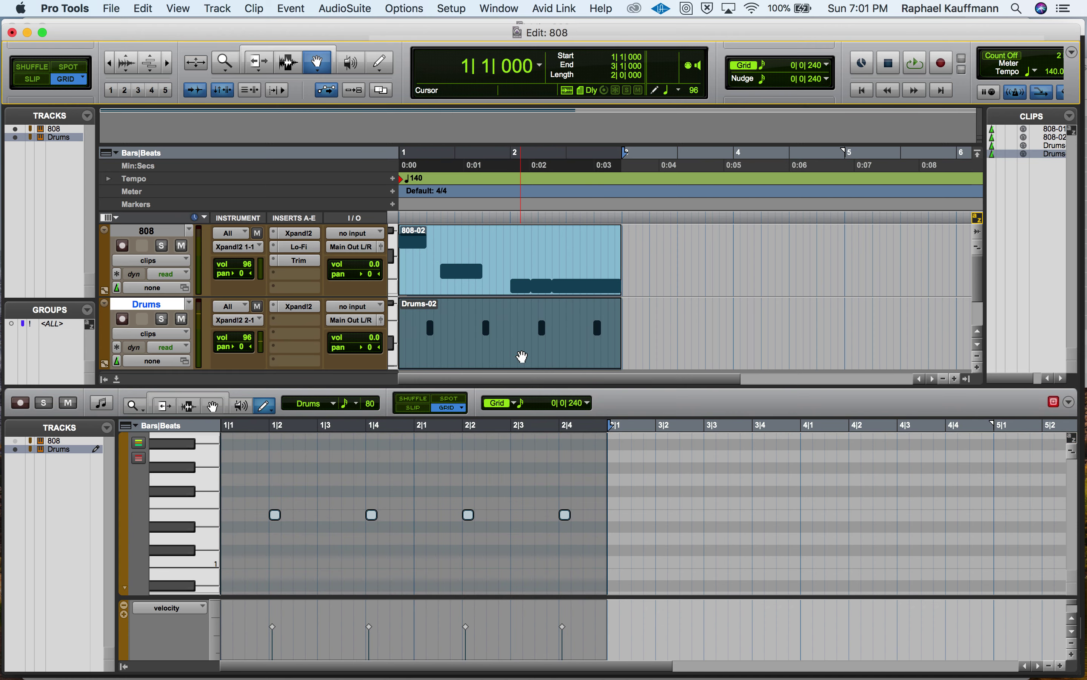
key("space")
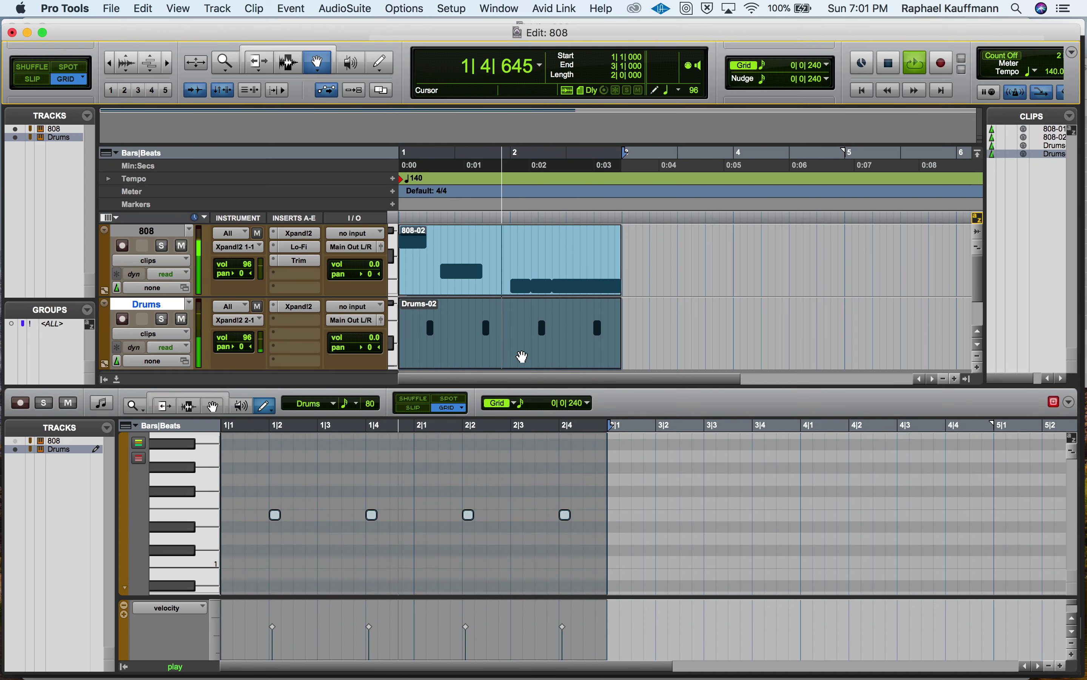
key("space")
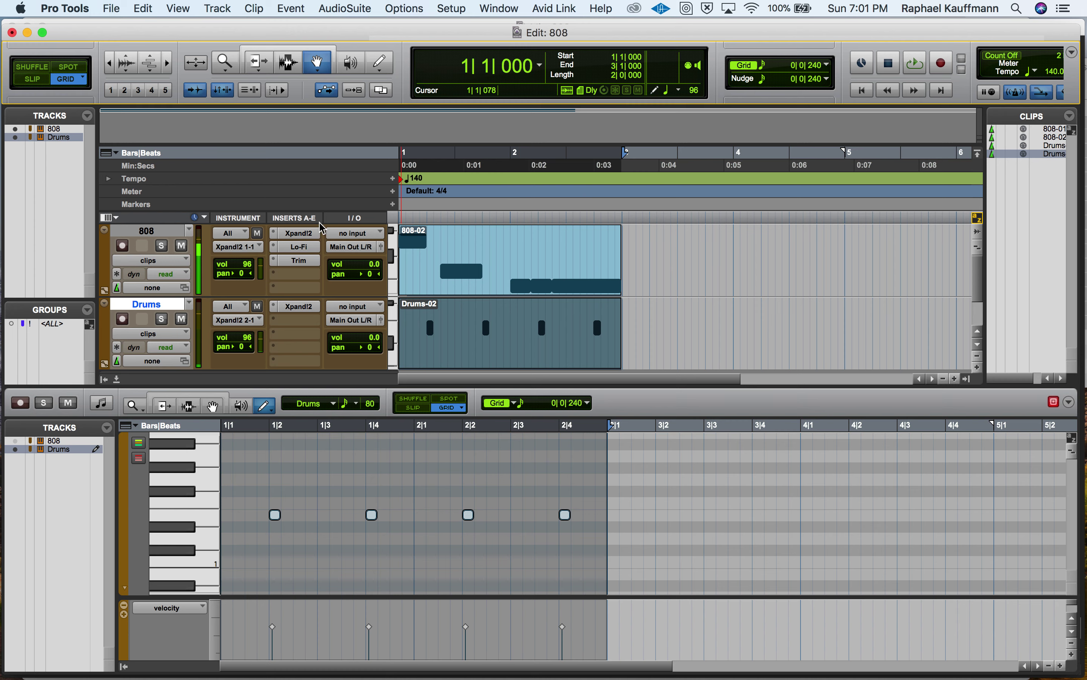
- Mute the 808 track and restore the E1 snare to 1|3|000 and 2|3|000, deleting the notes at 1|2 and 2|4
left_click(181, 245)
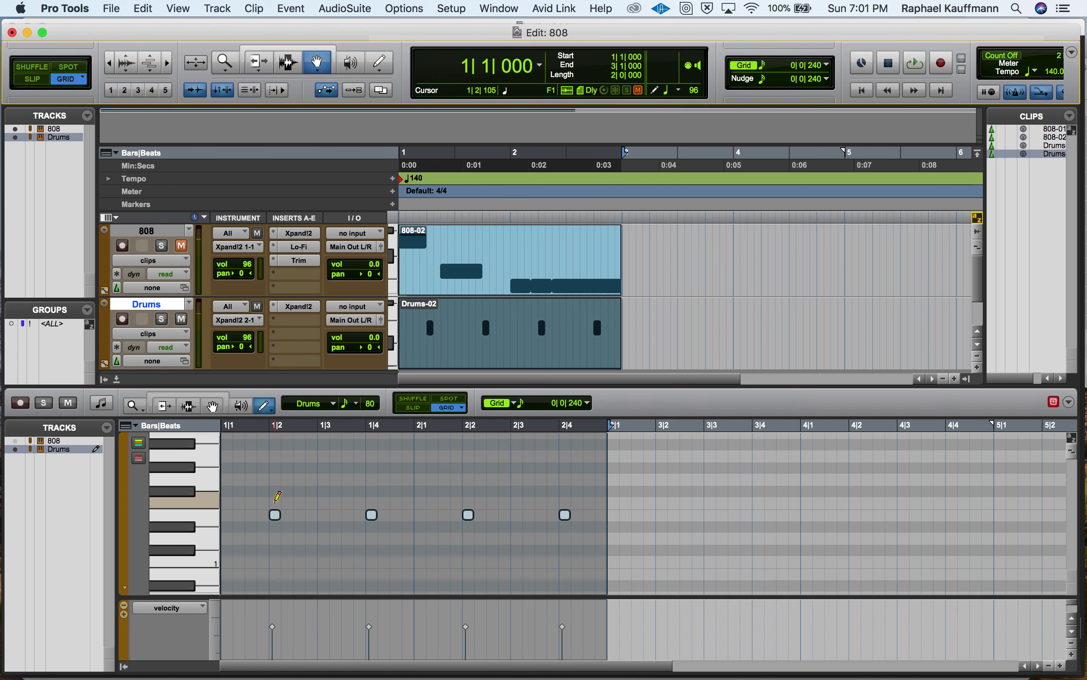
left_click(213, 406)
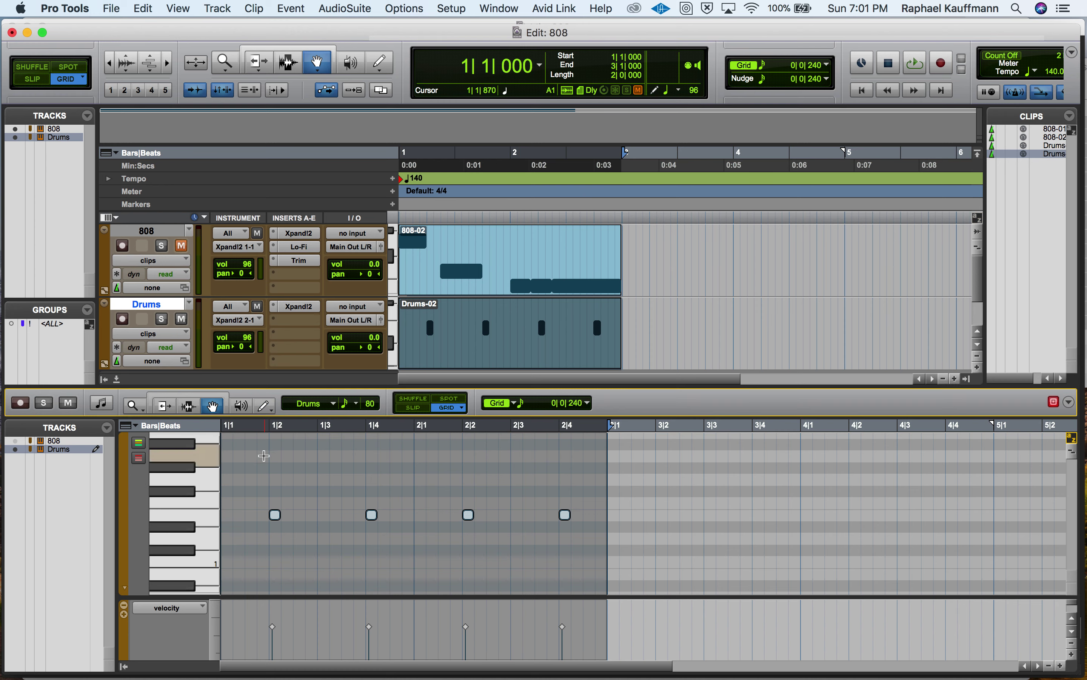
left_click(274, 515)
key("Delete")
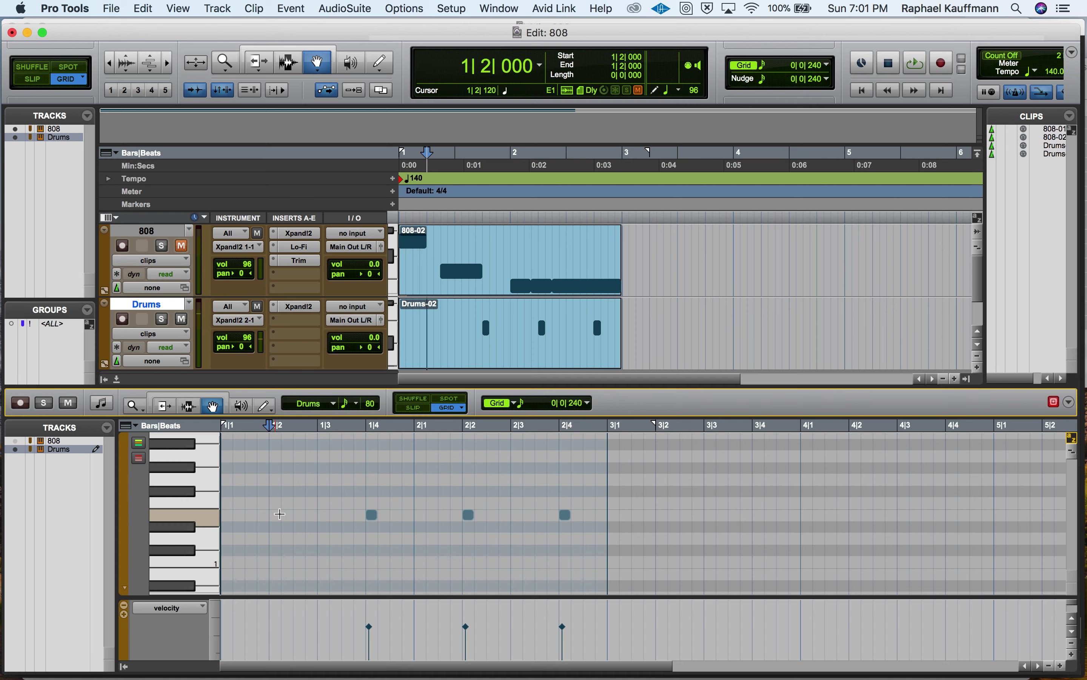
left_click_drag(372, 515, 333, 517)
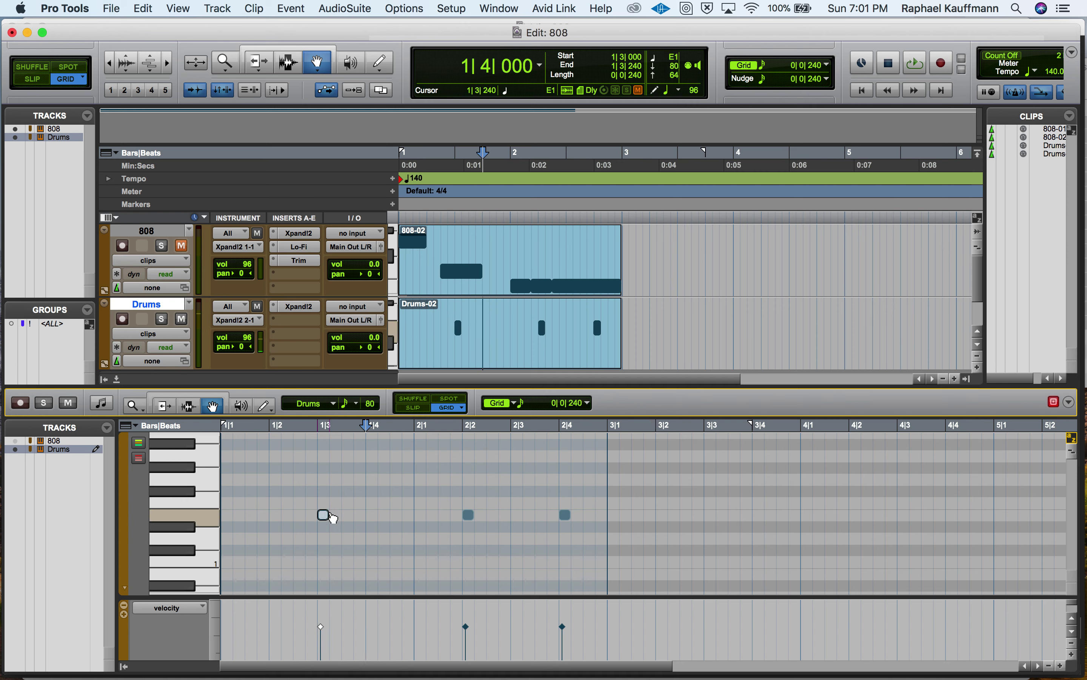
left_click_drag(468, 516, 517, 516)
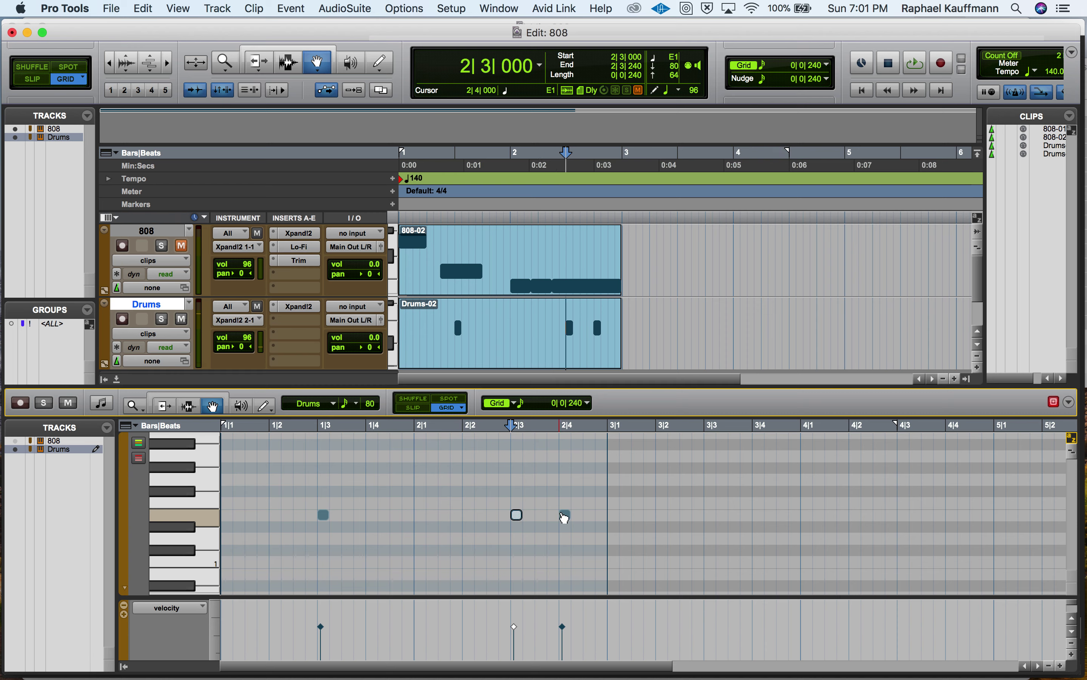
left_click(565, 516)
key("Delete")
- Play the selected Drums clip, bringing the 808 track back in by unmuting it during playback
left_click(524, 364)
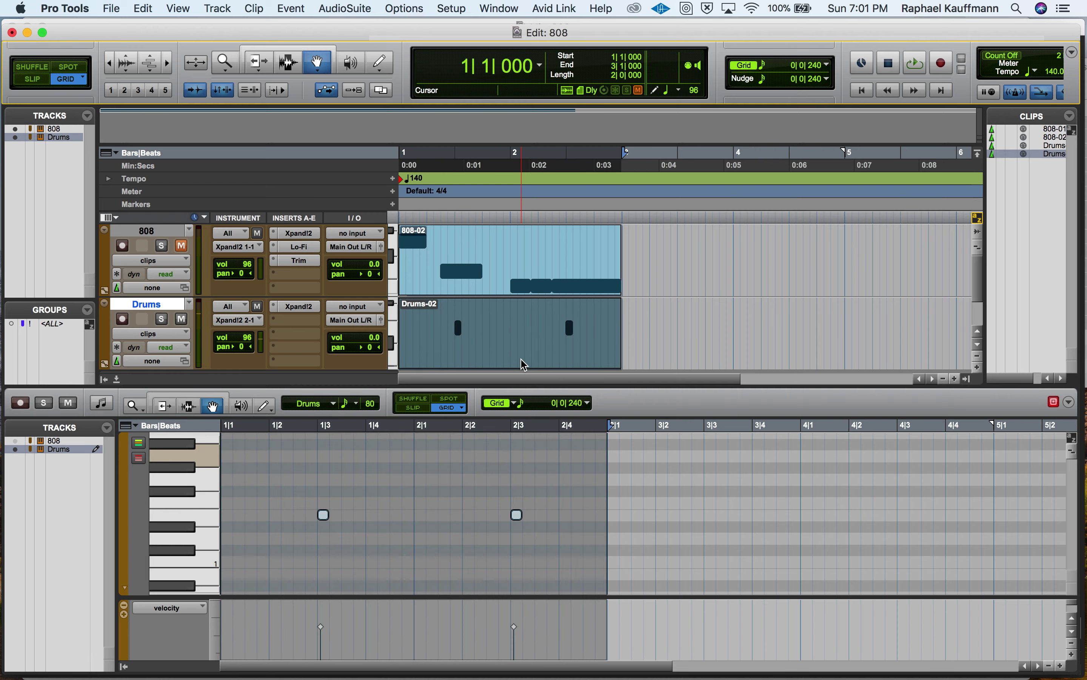
key("space")
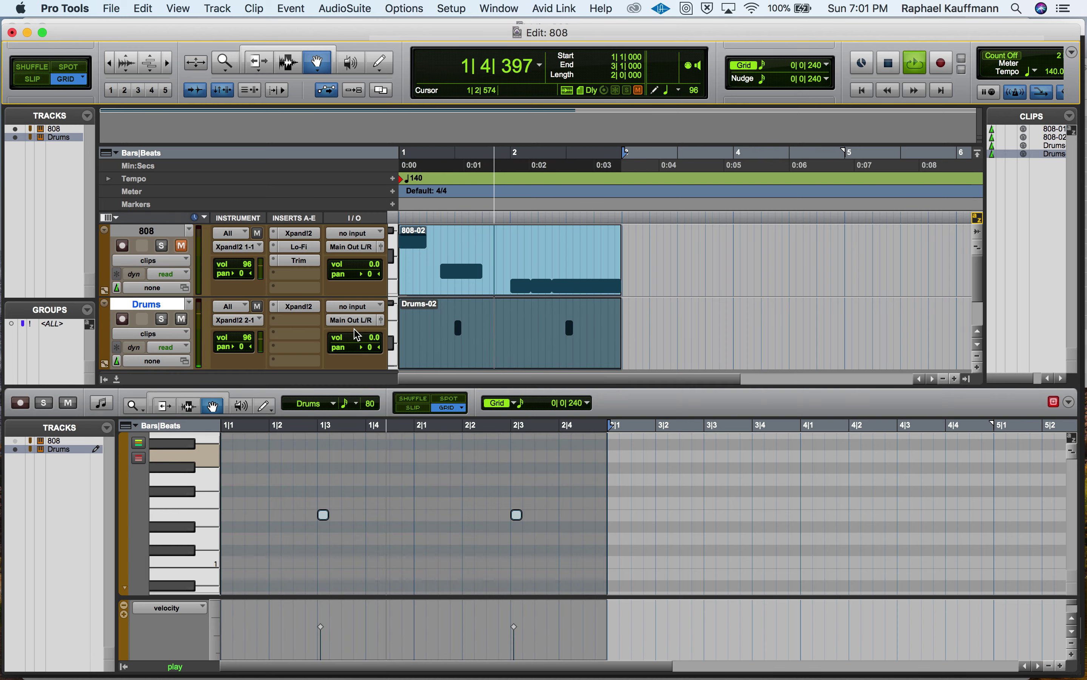
left_click(181, 245)
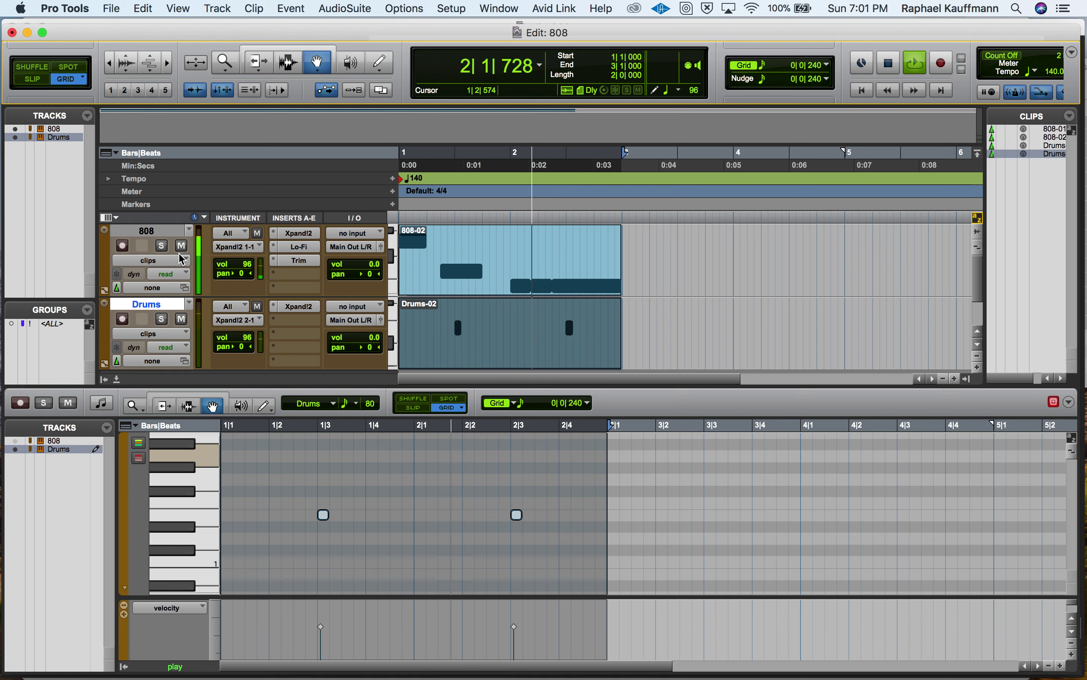
key("space")
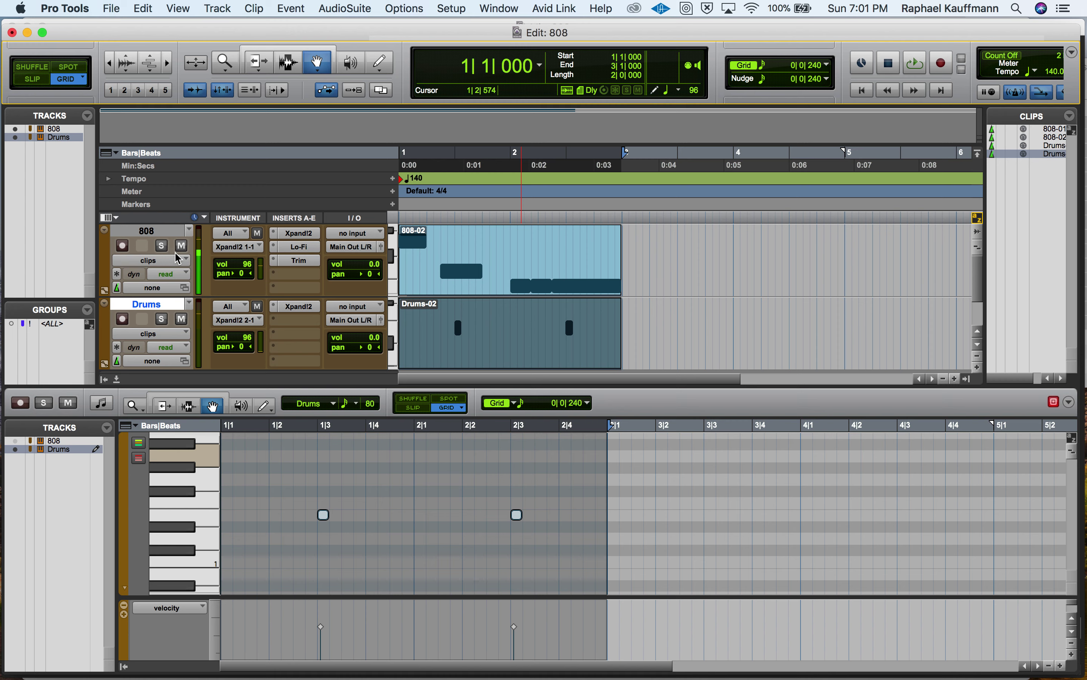
- Draw C1 kick notes at 1|1|000, 1|2|480, 2|1|000, 2|1|480 and 2|2|000 with the Pencil tool
left_click(264, 406)
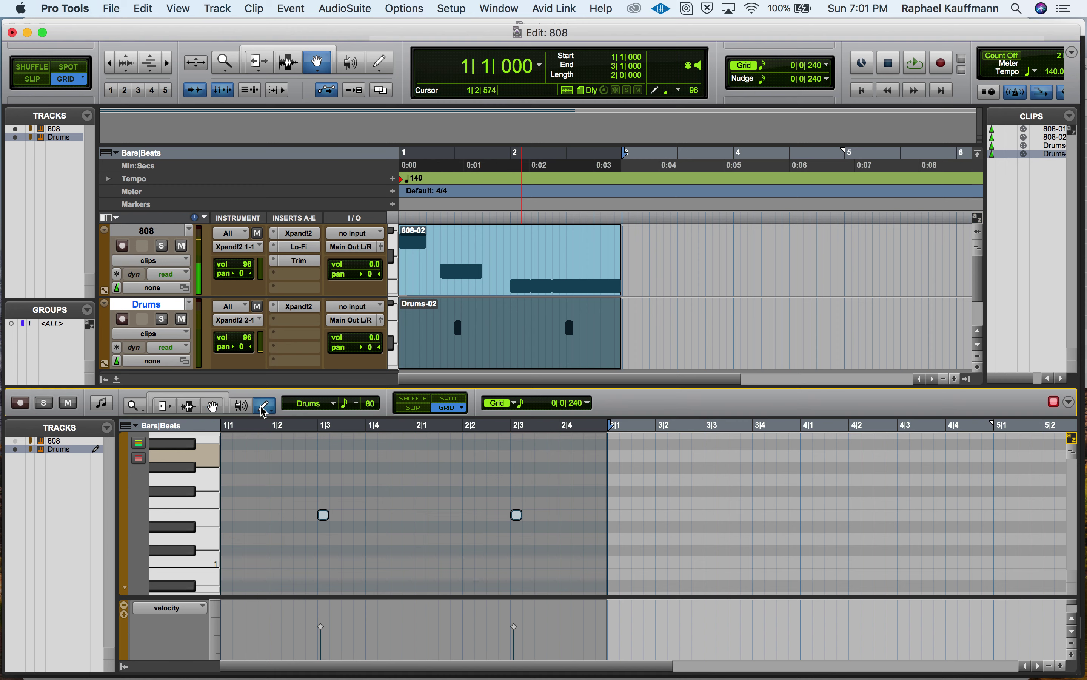
left_click(226, 562)
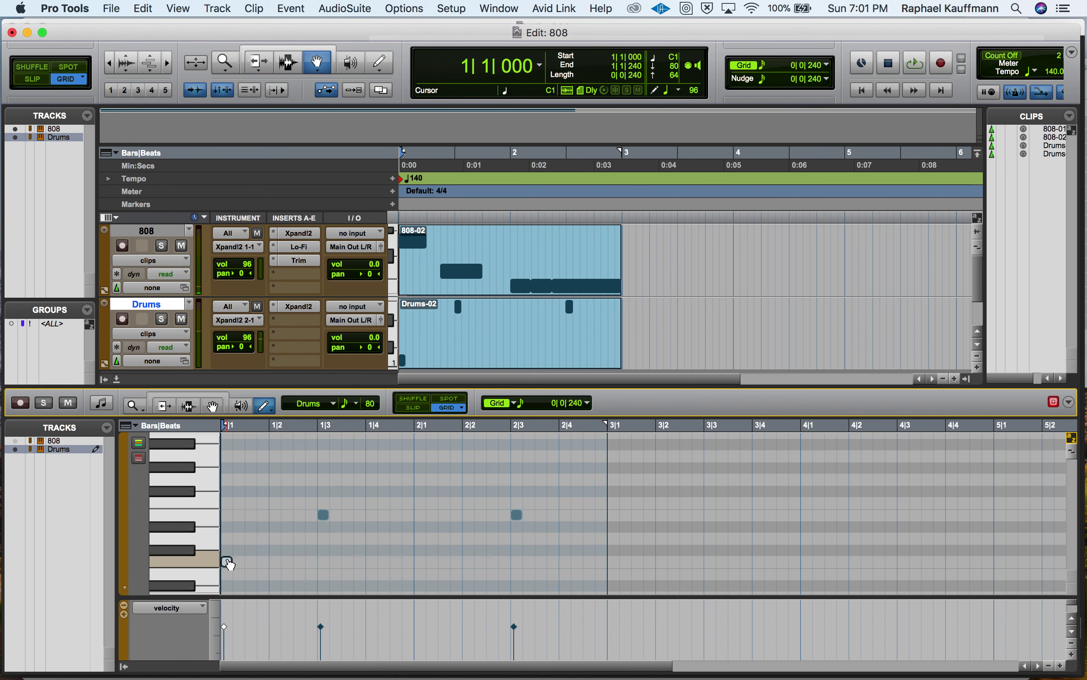
left_click(299, 562)
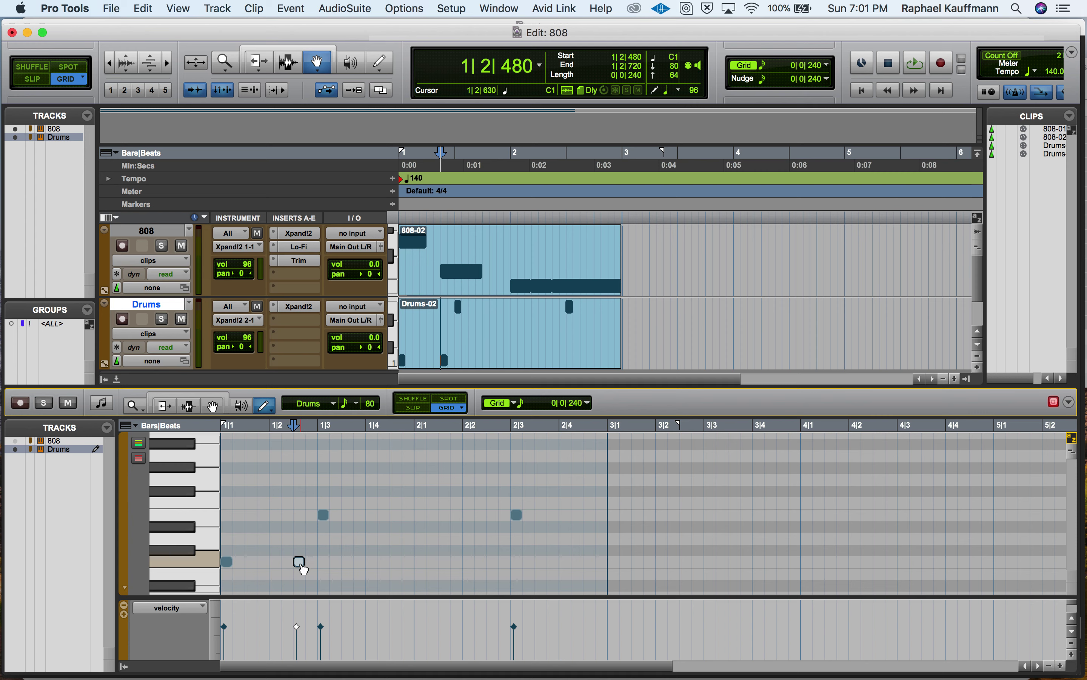
left_click(419, 561)
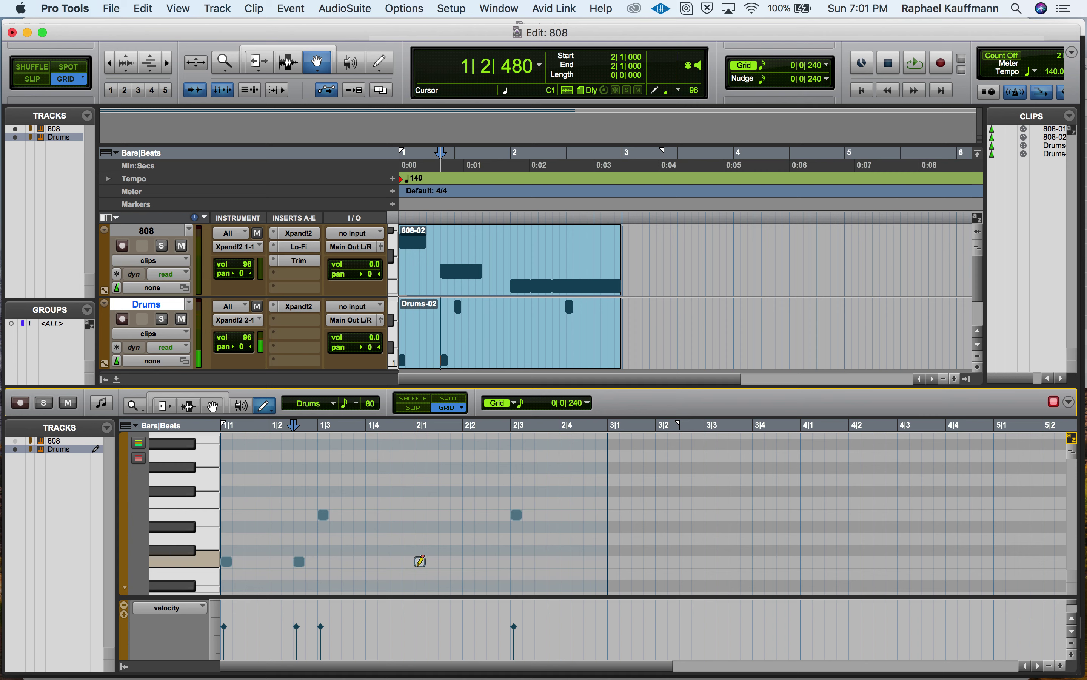
left_click(444, 562)
left_click(469, 562)
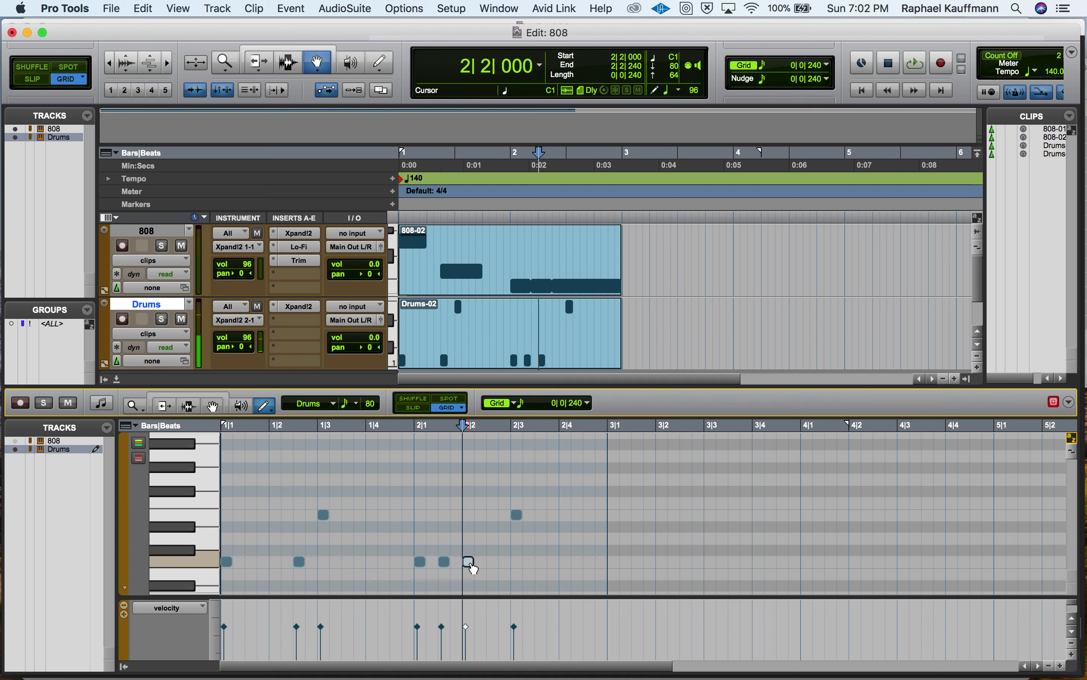
- Move the C1 kick at 2|1|480 to 2|2|480 and the one at 2|2|000 to 2|1|720, checking the timing by playback
left_click(445, 562)
mouse_move(446, 569)
left_mouse_down()
mouse_move(515, 565)
mouse_move(504, 562)
left_mouse_up()
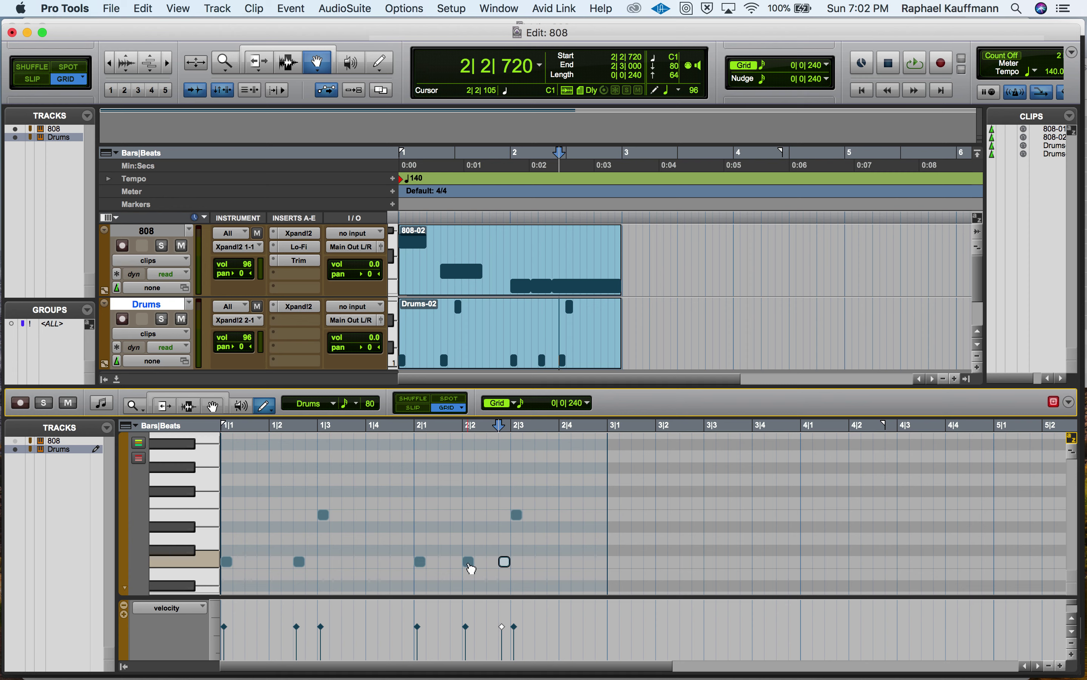
left_click_drag(474, 567, 463, 568)
key("Return")
key("space")
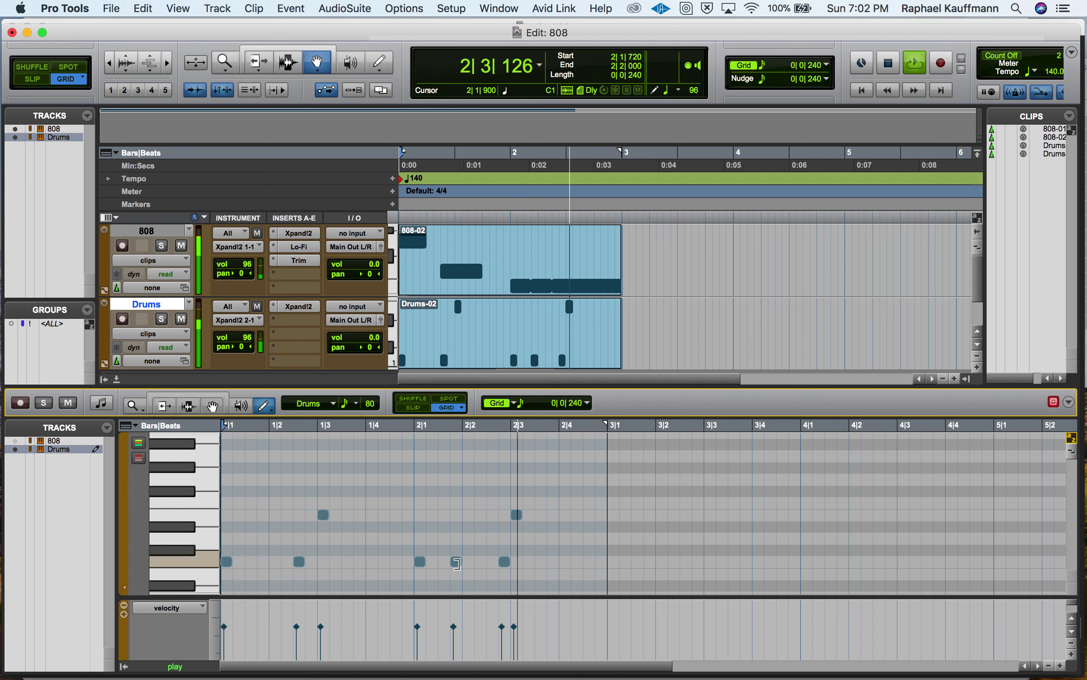
key("space")
left_click_drag(503, 563, 492, 562)
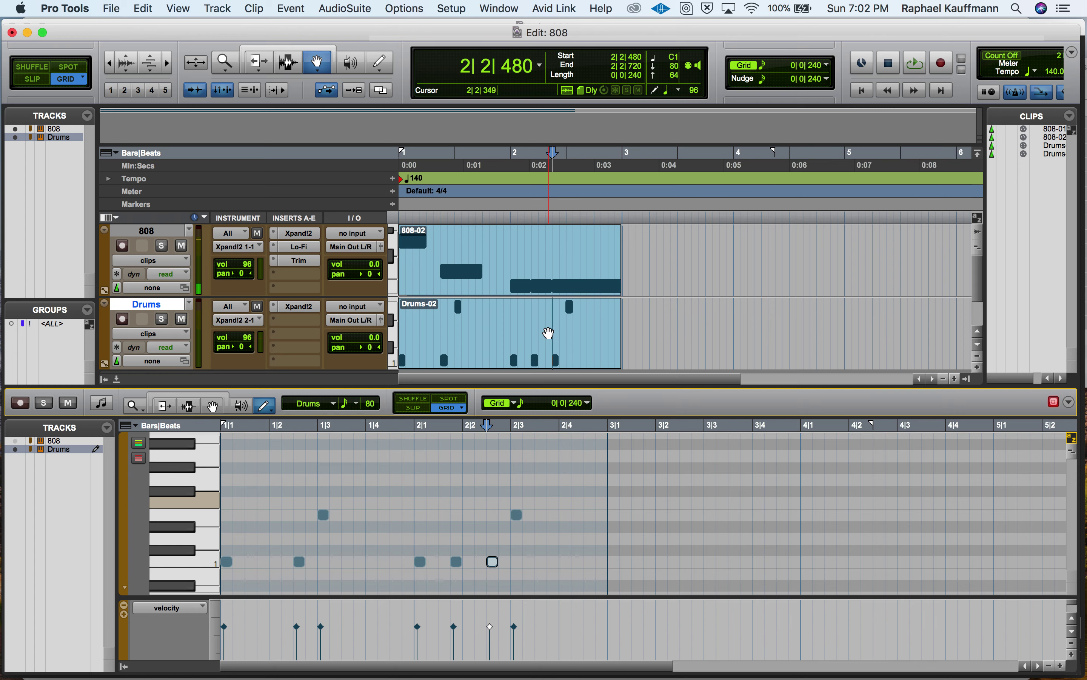
- Play the drum pattern from the start together with the 808 to check the kick timing
left_click(547, 353)
key("Return")
key("space")
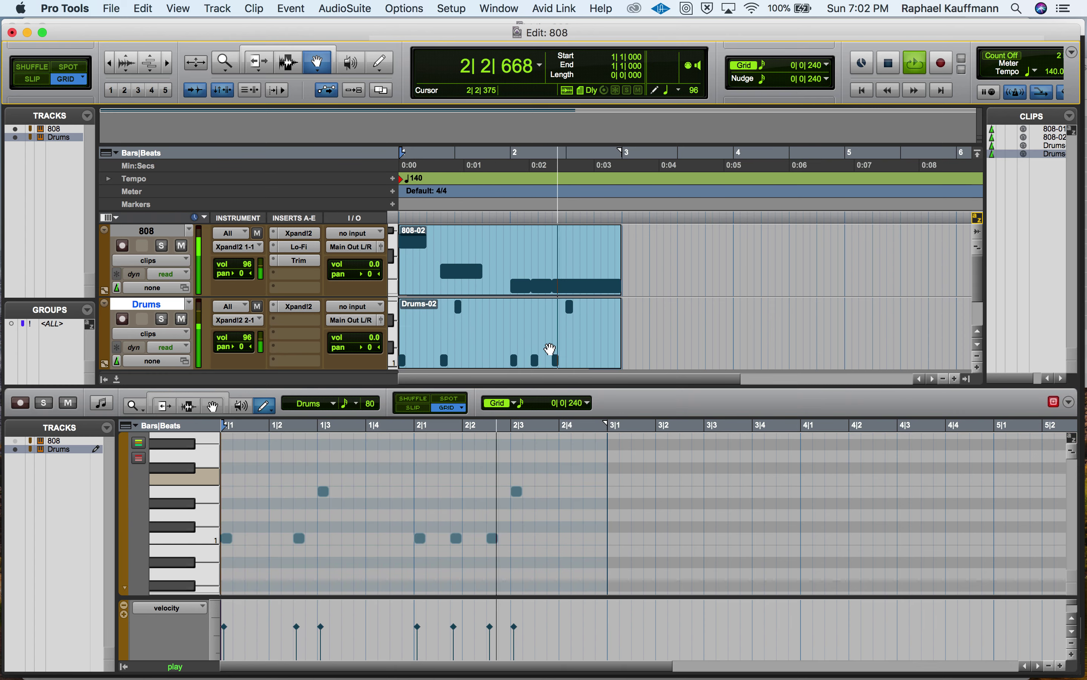
key("space")
- Draw F#1 hi-hat notes in bar 1 at 1|1|000, 1|1|480, 1|3|000, 1|3|480, 1|4|000 and 1|4|480, leaving beat 2 empty
scroll(405, 456, "right", 1)
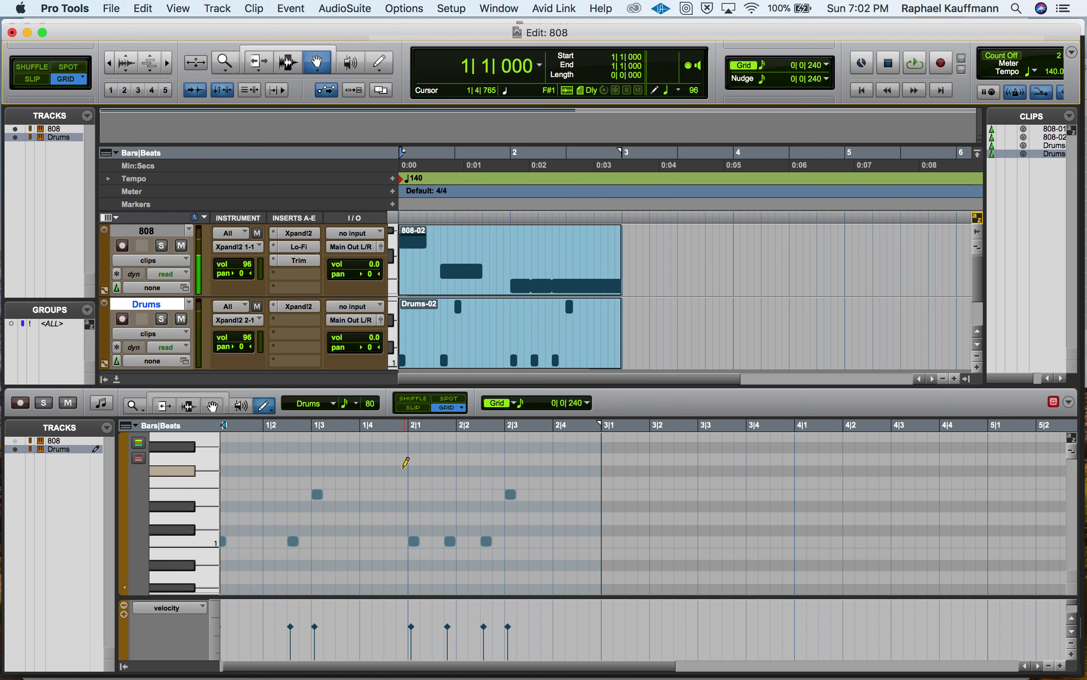
scroll(242, 492, "left", 1)
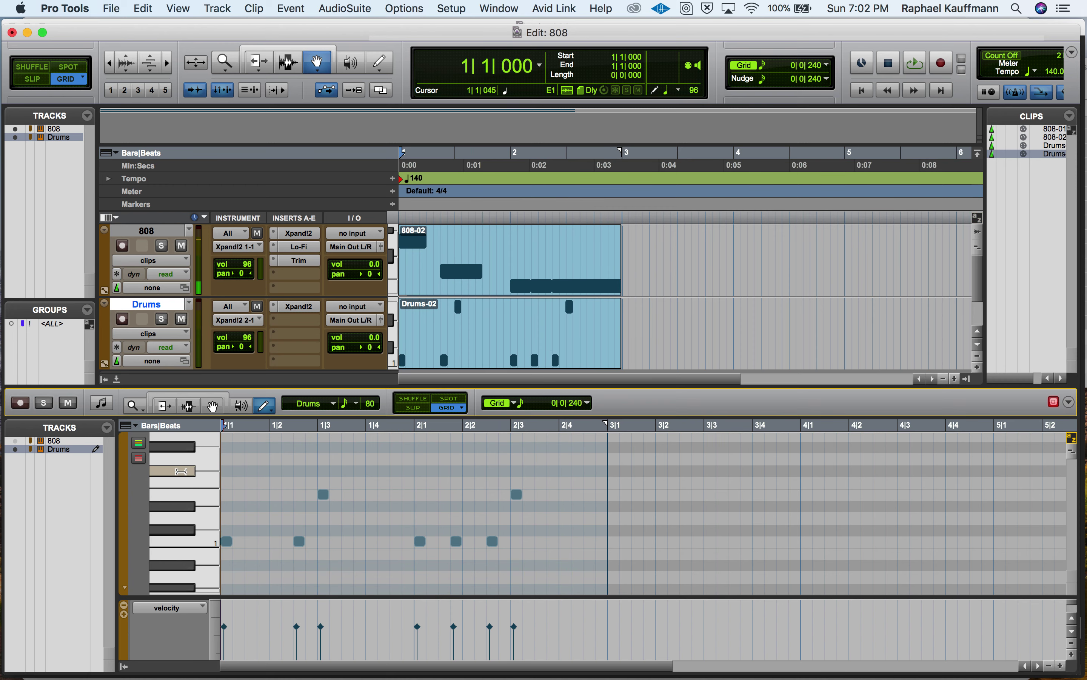
left_click(227, 470)
left_click(250, 470)
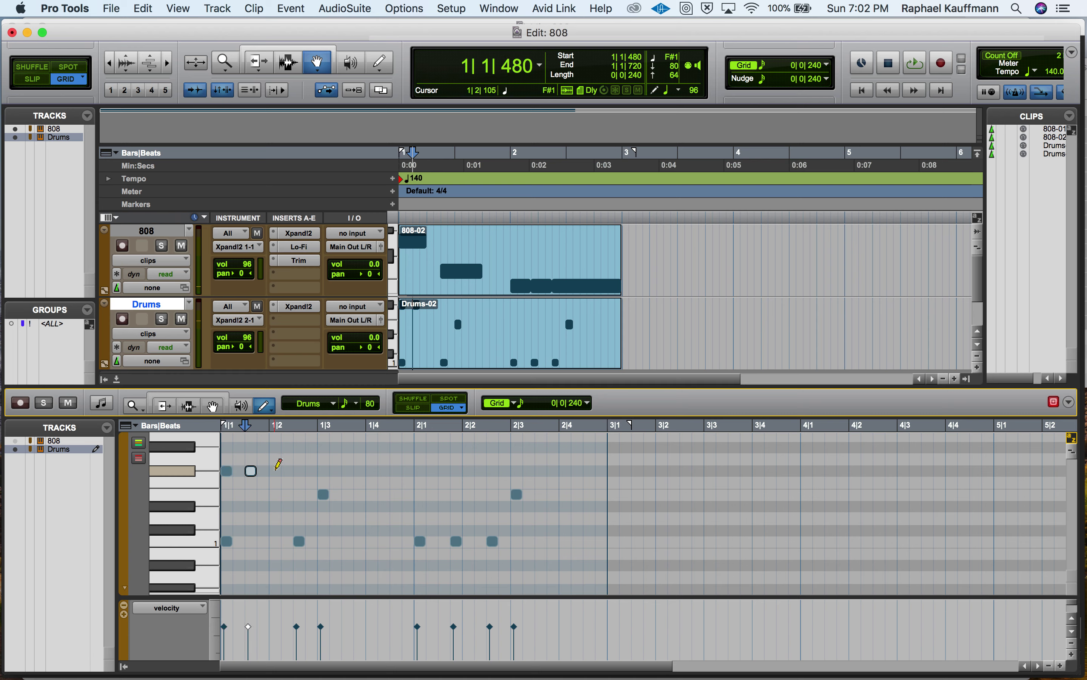
left_click(323, 471)
left_click(347, 470)
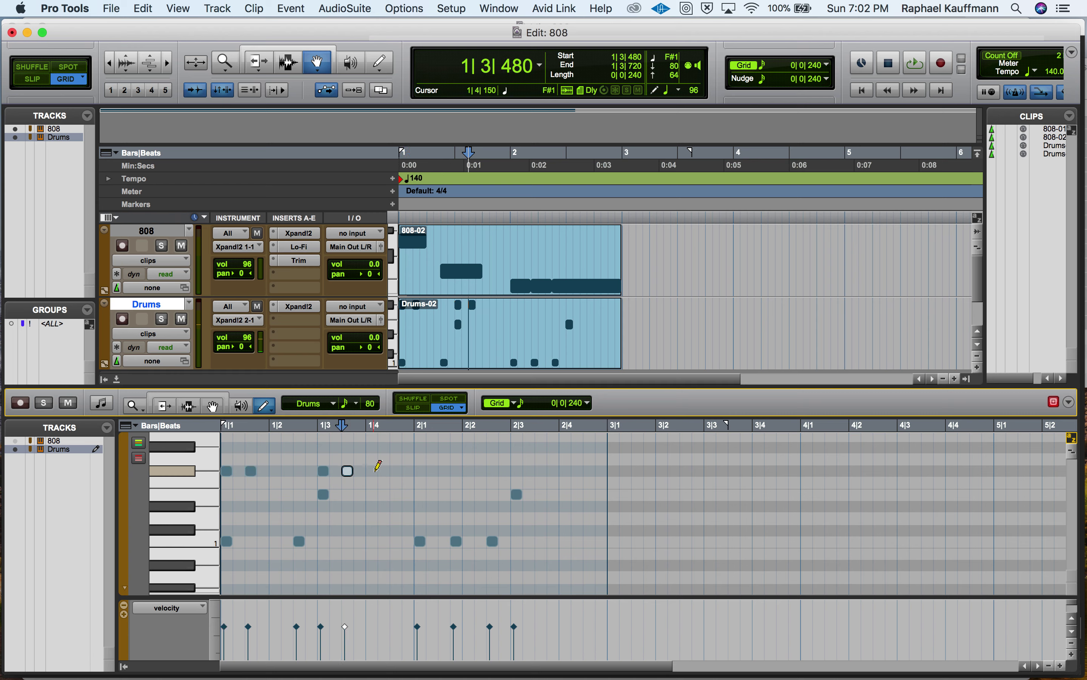
left_click(372, 470)
left_click(395, 470)
- Draw eighth-note F#1 hi-hats from 2|1|000 to 2|4|000, plus sixteenth notes at 2|4|240, 2|4|480 and 2|4|720
left_click(420, 470)
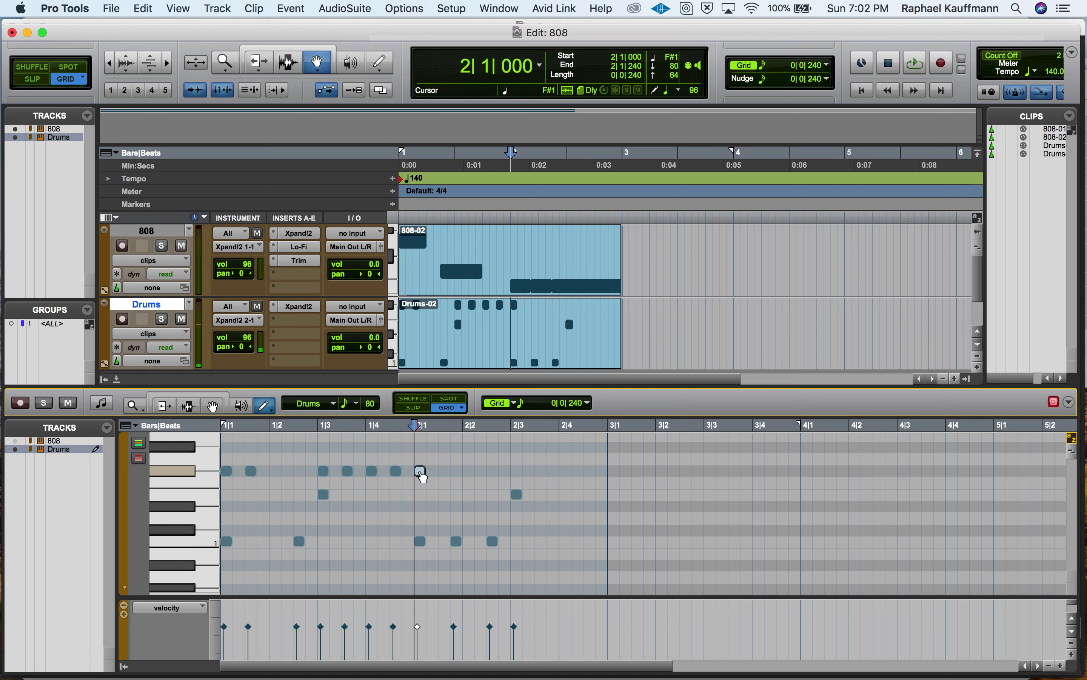
left_click(444, 470)
left_click(468, 470)
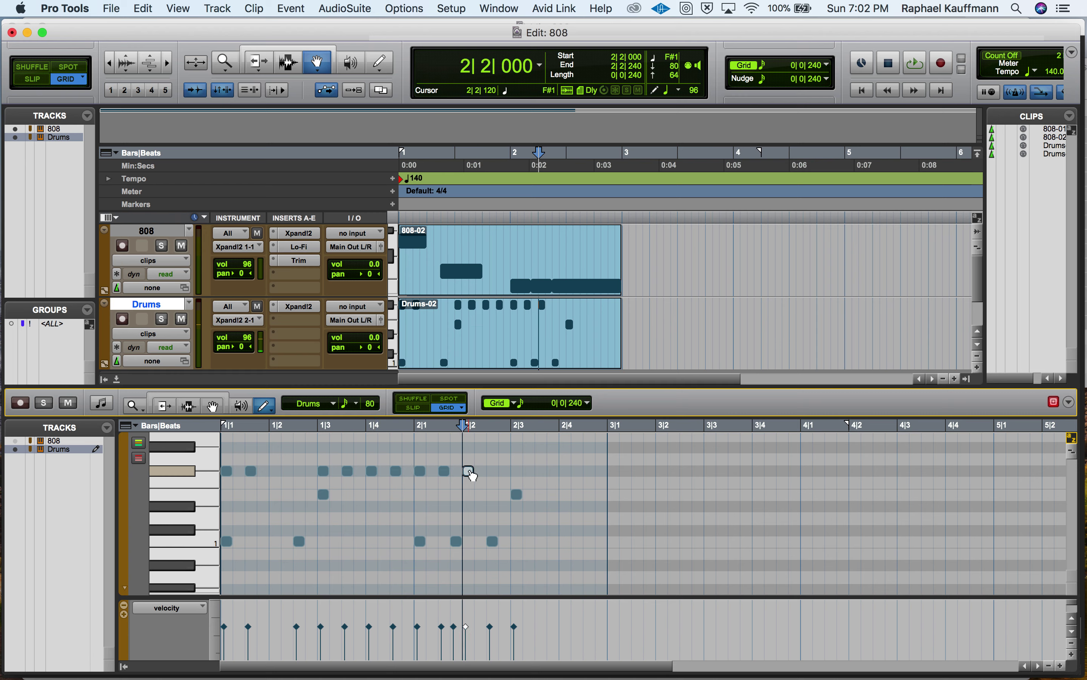
left_click(492, 471)
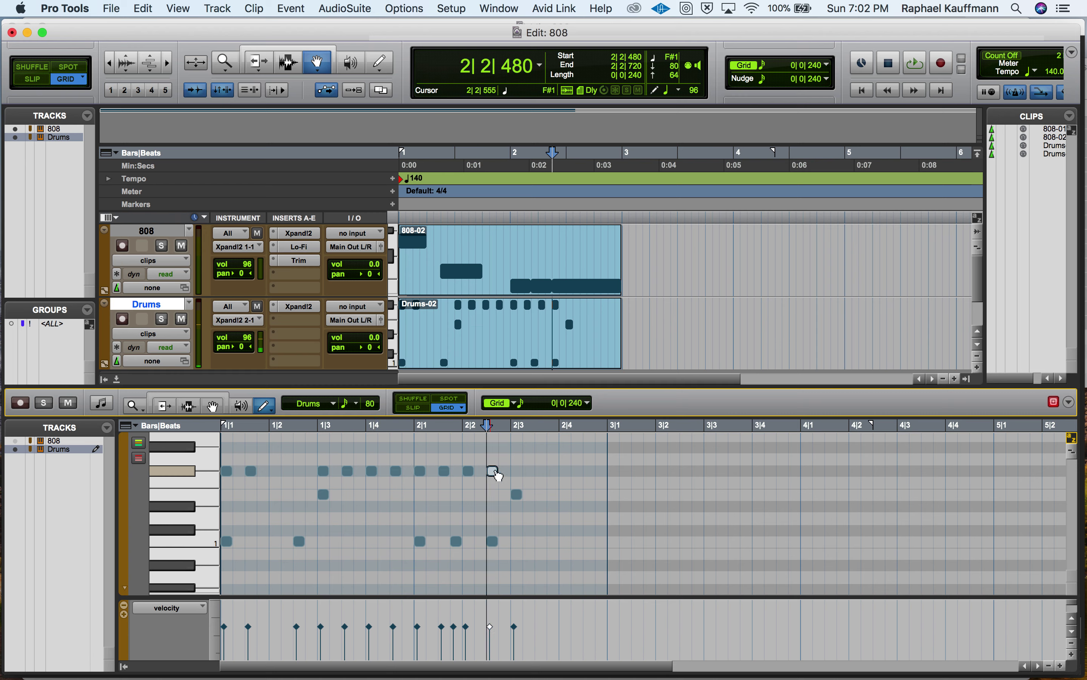
left_click(517, 471)
left_click(541, 471)
left_click(565, 471)
left_click(577, 471)
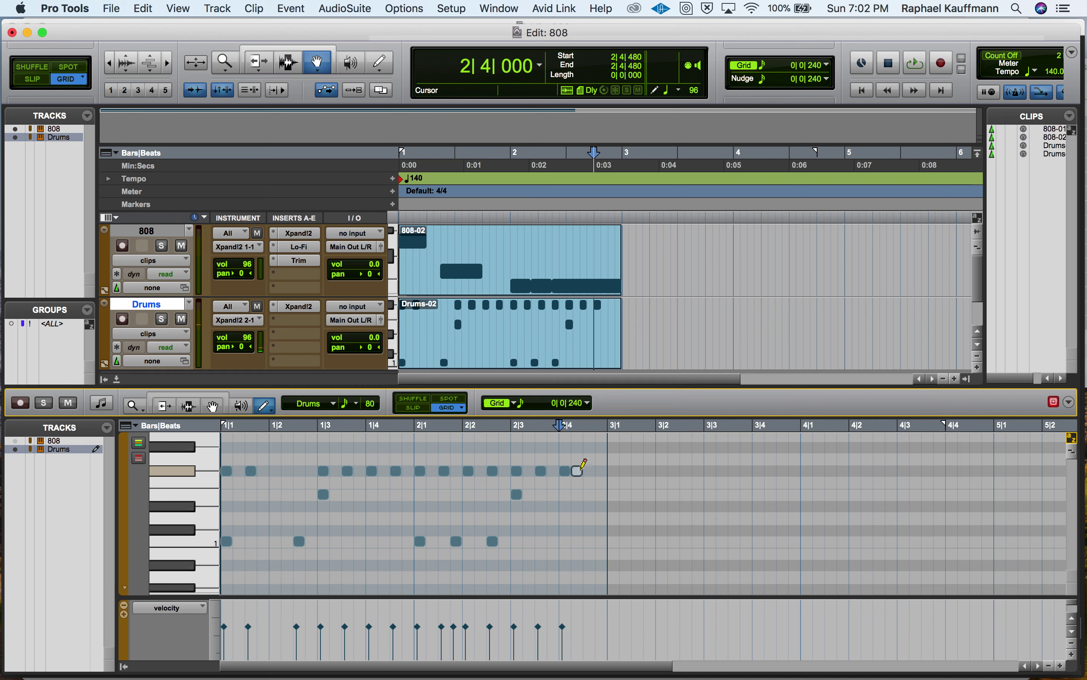
left_click(589, 470)
left_click(602, 471)
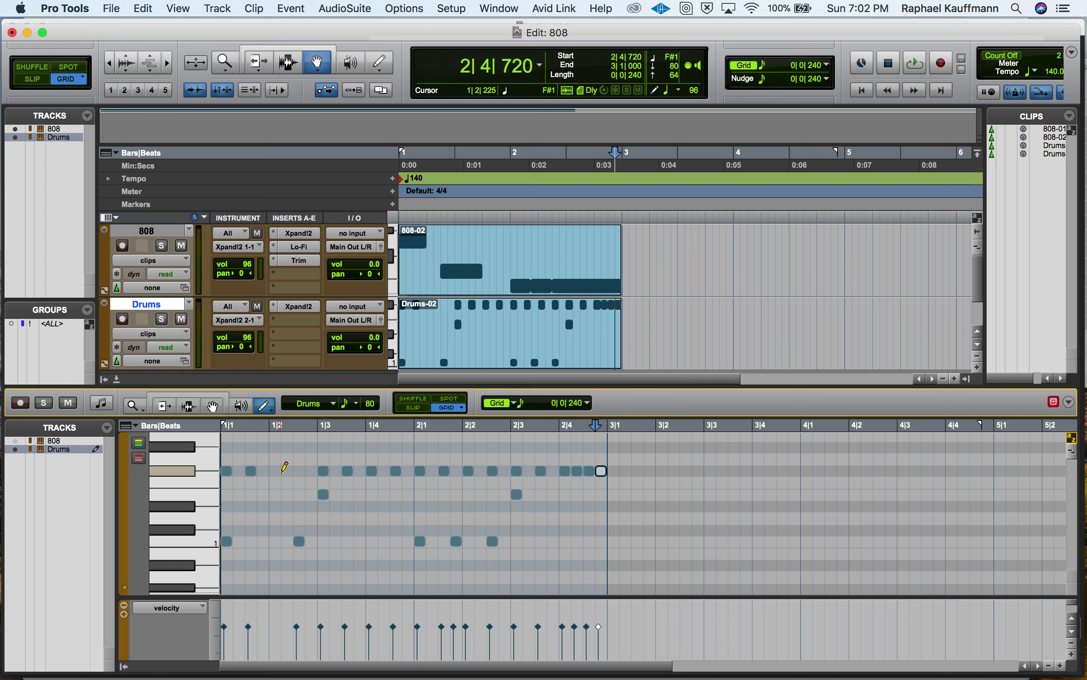
- Set the MIDI editor grid to 1/32 notes and draw an F#1 hi-hat roll from 1|2|000 to 1|3|000 with the Line Pencil
left_click(522, 404)
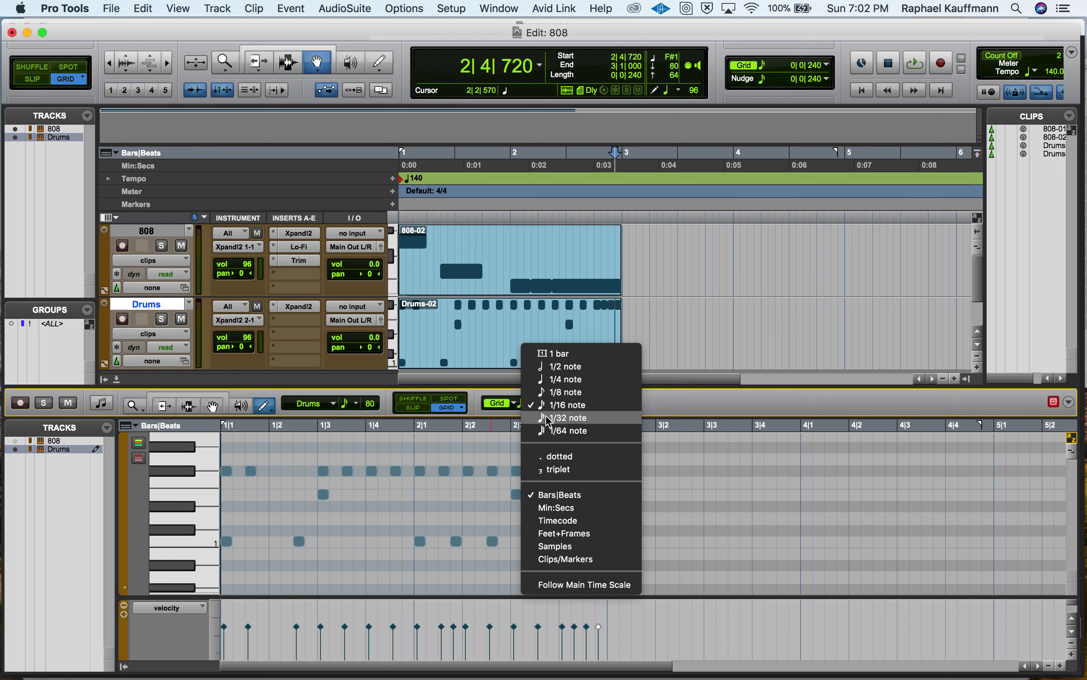
left_click(541, 418)
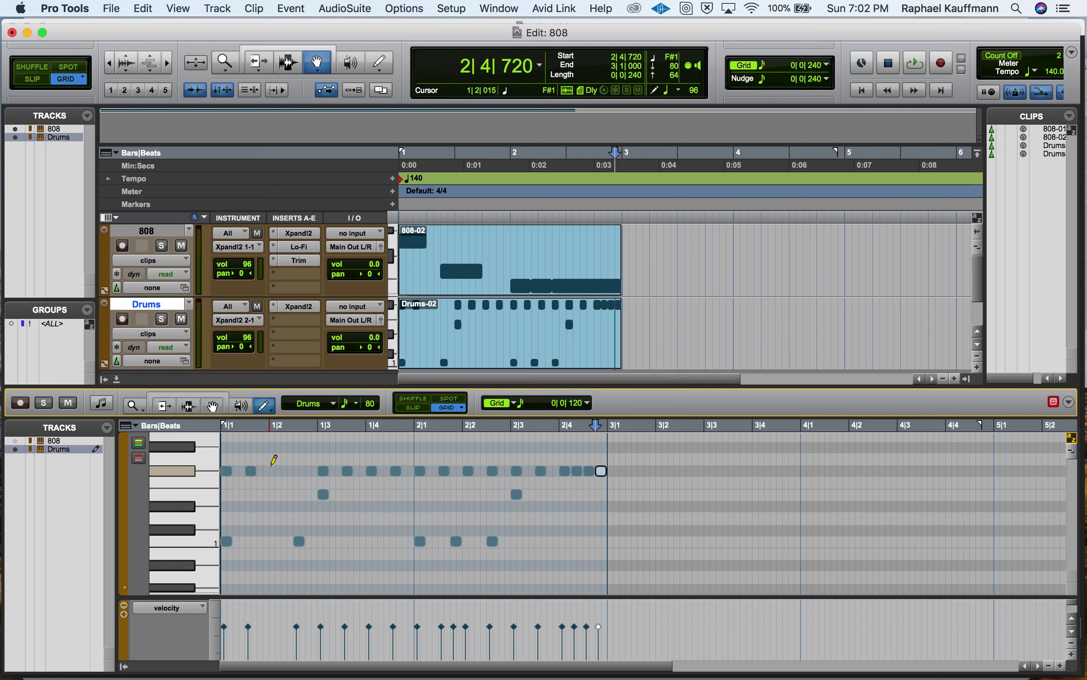
left_click(267, 407)
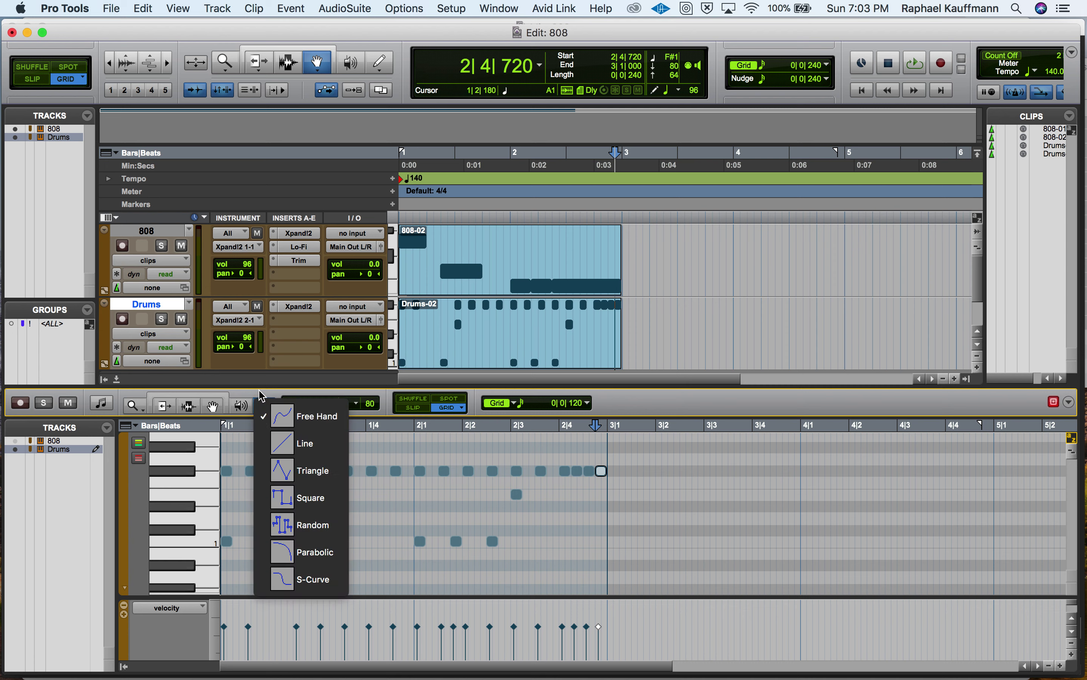
left_click(259, 395)
left_click(267, 407)
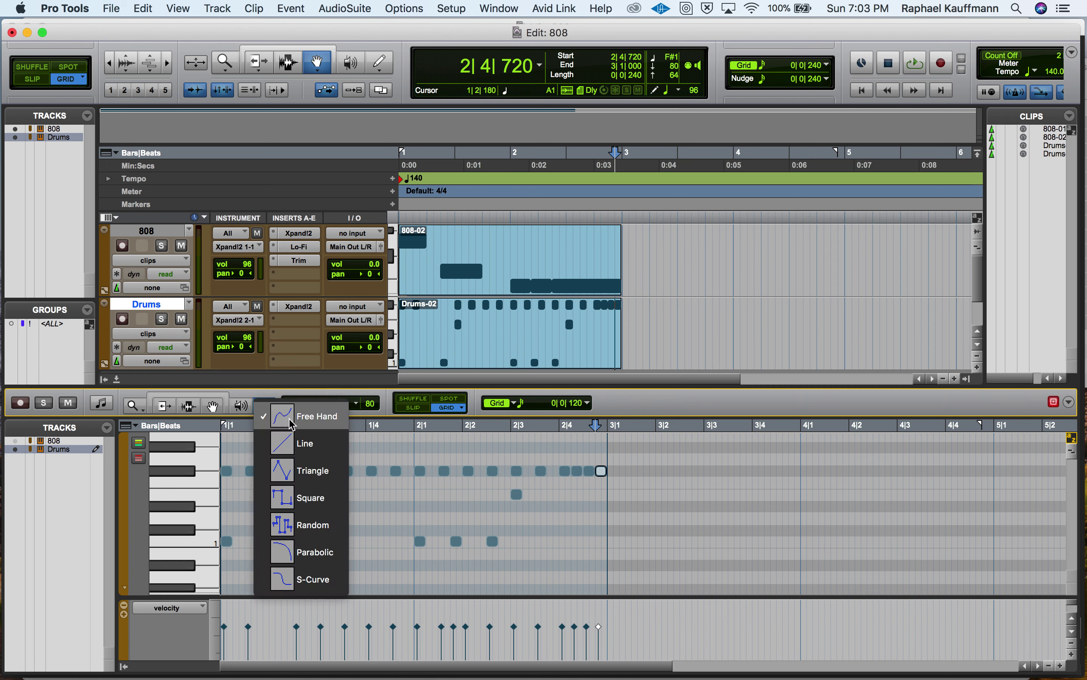
left_click(292, 441)
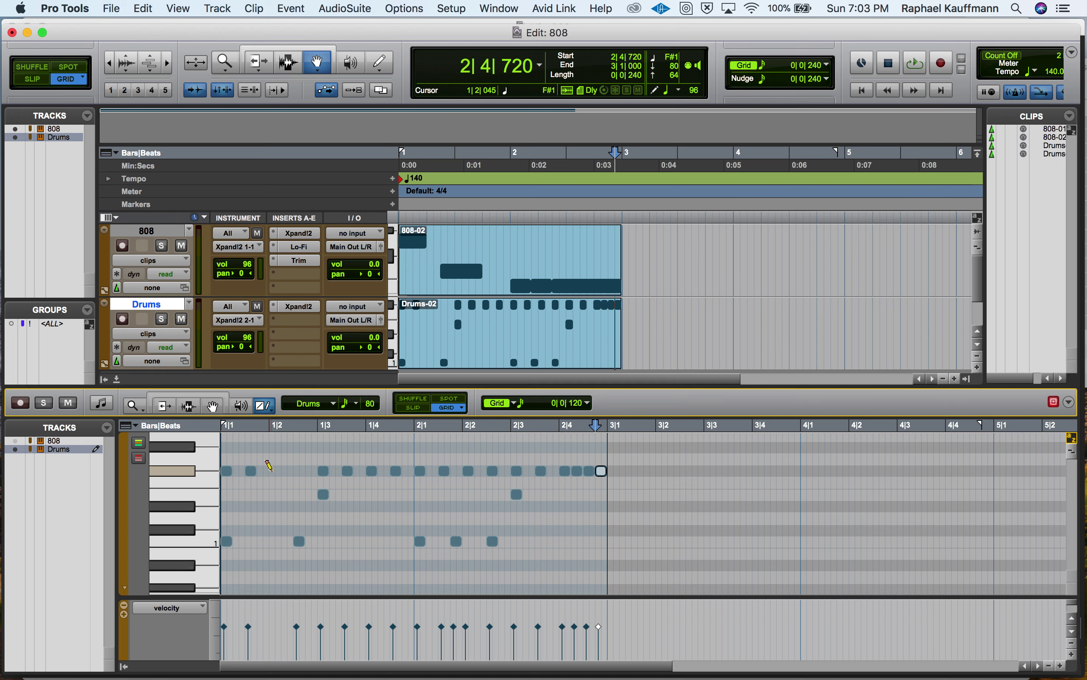
left_click_drag(269, 465, 320, 471)
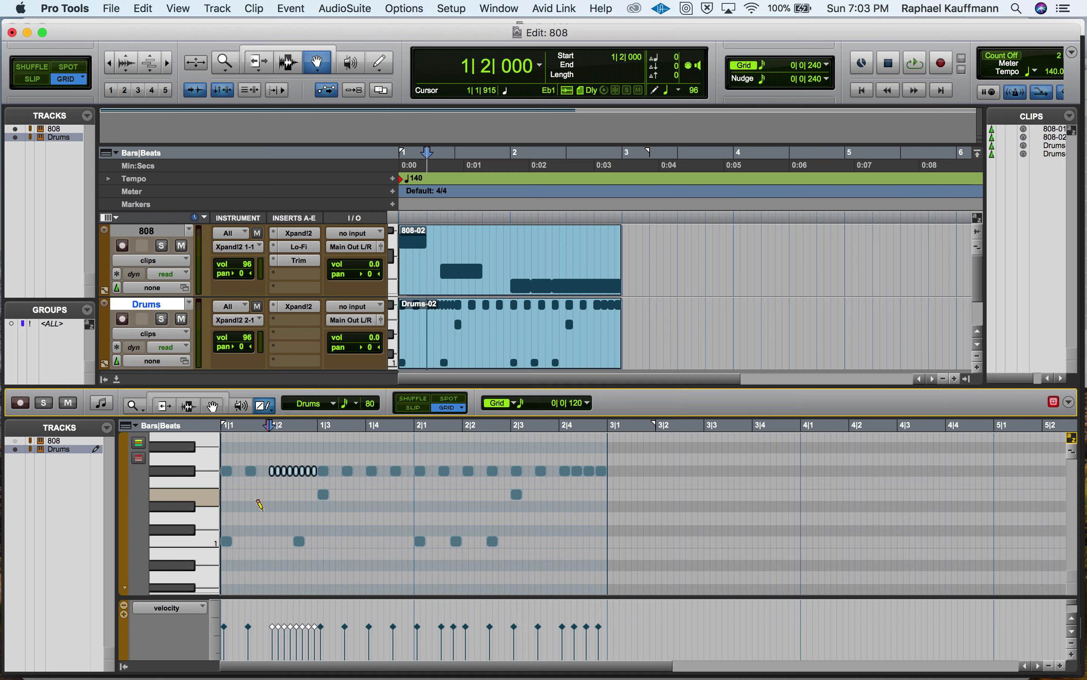
- Play the two-bar pattern from the start to hear the hi-hats and the roll
key("Return")
key("space")
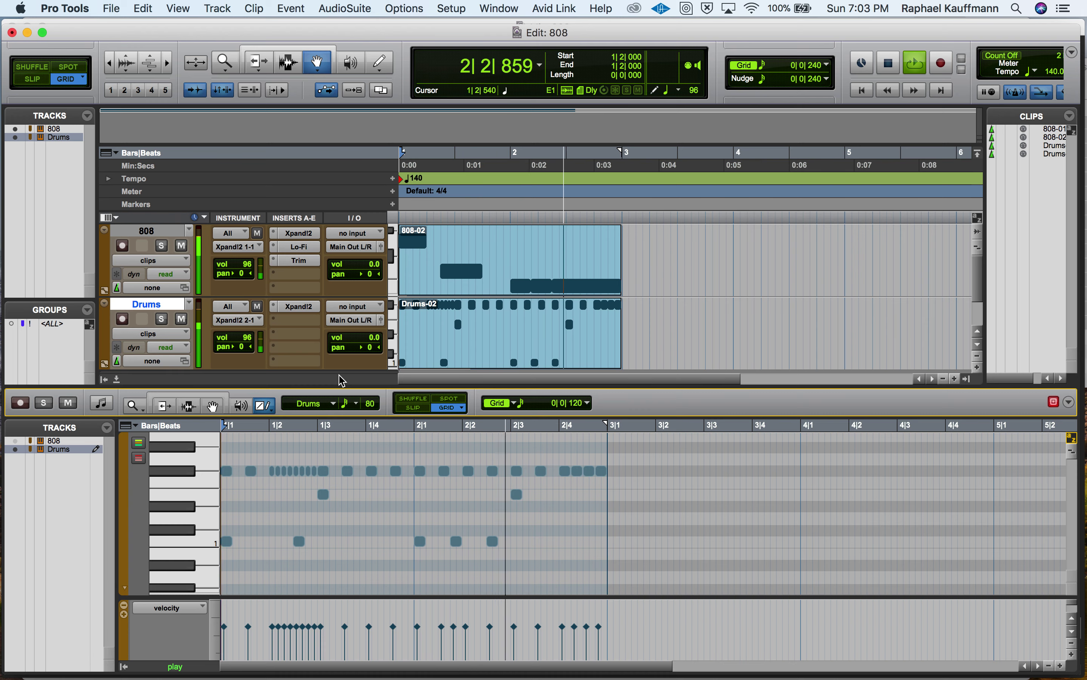
key("space")
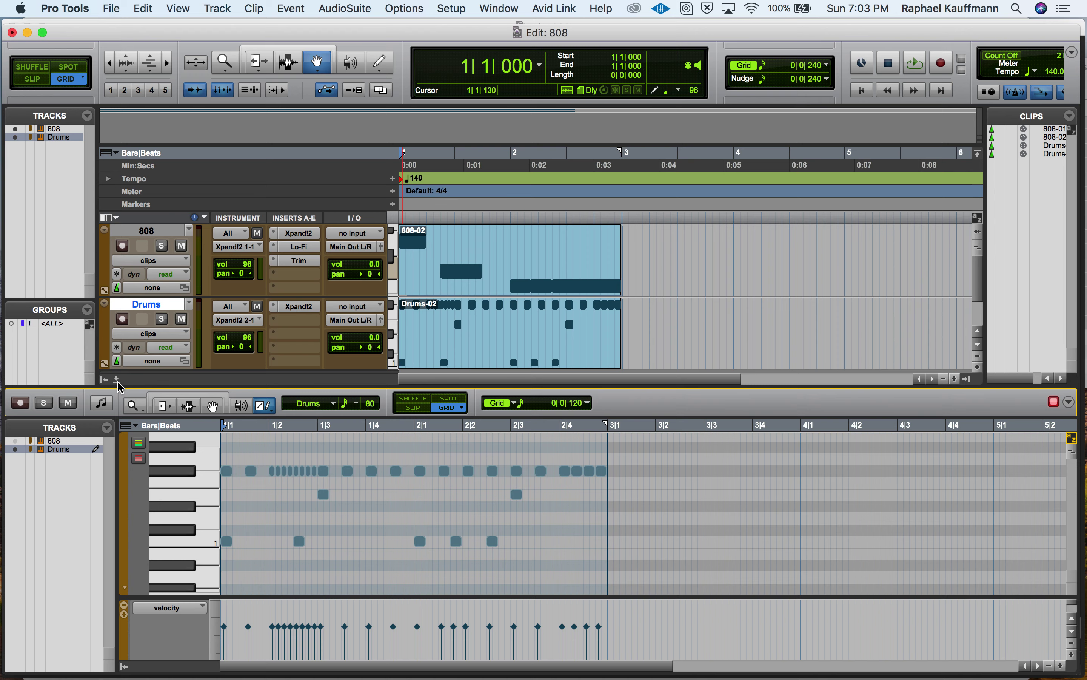
- Hide the docked MIDI editor, select the Drums clip and mute the 808 track
left_click(117, 380)
left_click(298, 310)
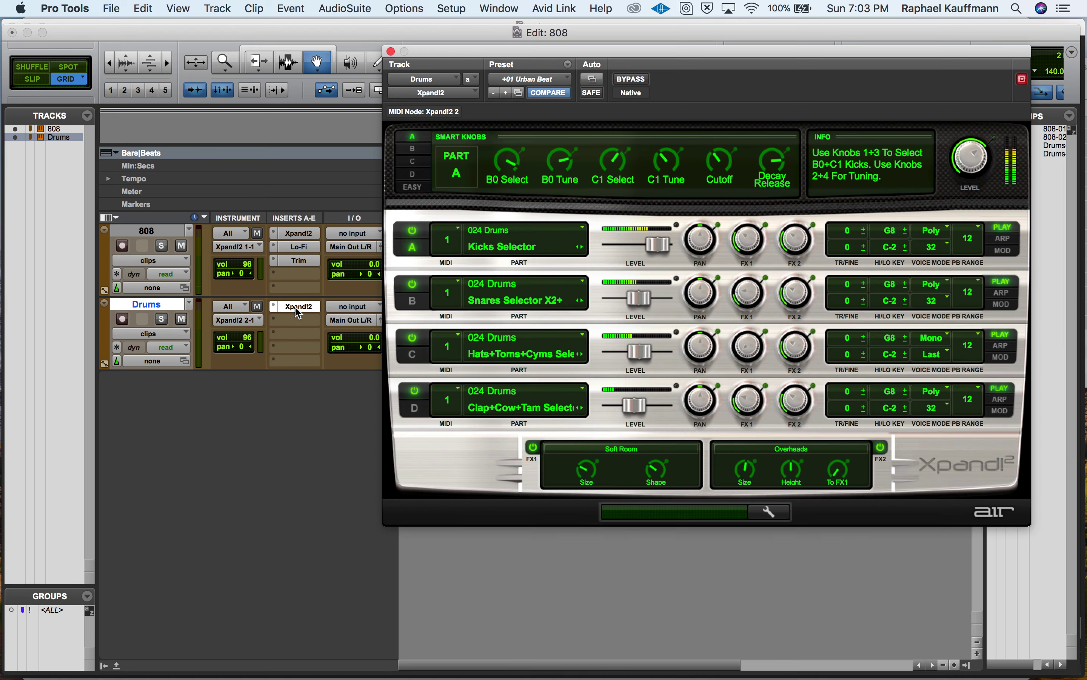
left_click(319, 309)
left_click(447, 363)
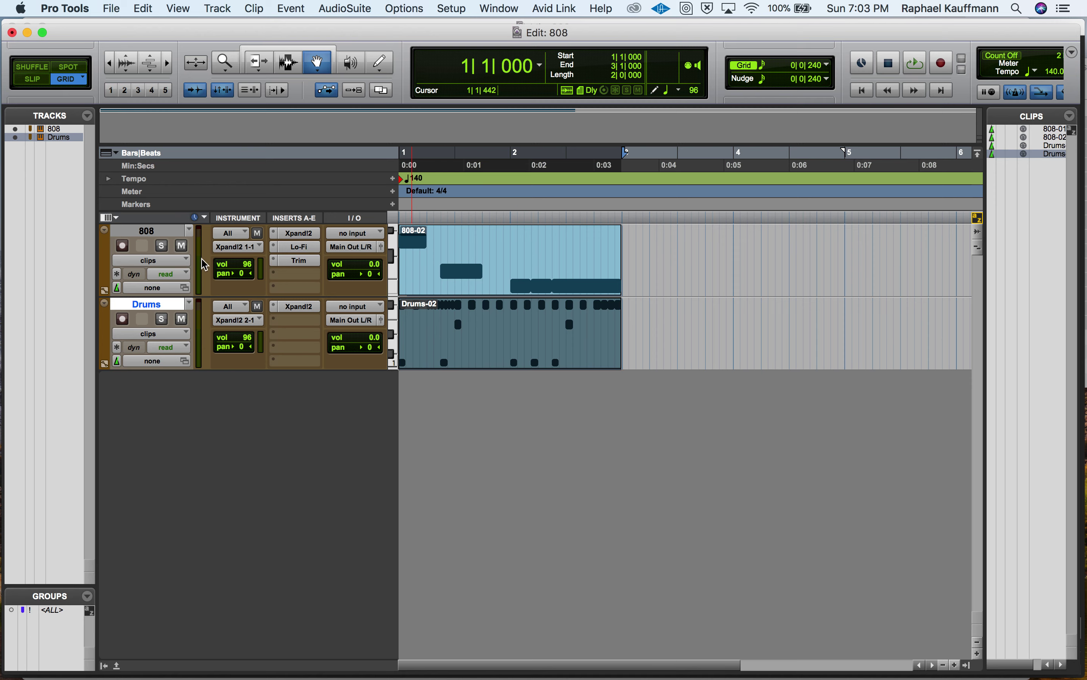
left_click(181, 246)
- In the Drums track's Xpand!2, show Part B and set E1 Select to 69 % and E1 Tune to 62 % during playback
left_click(293, 306)
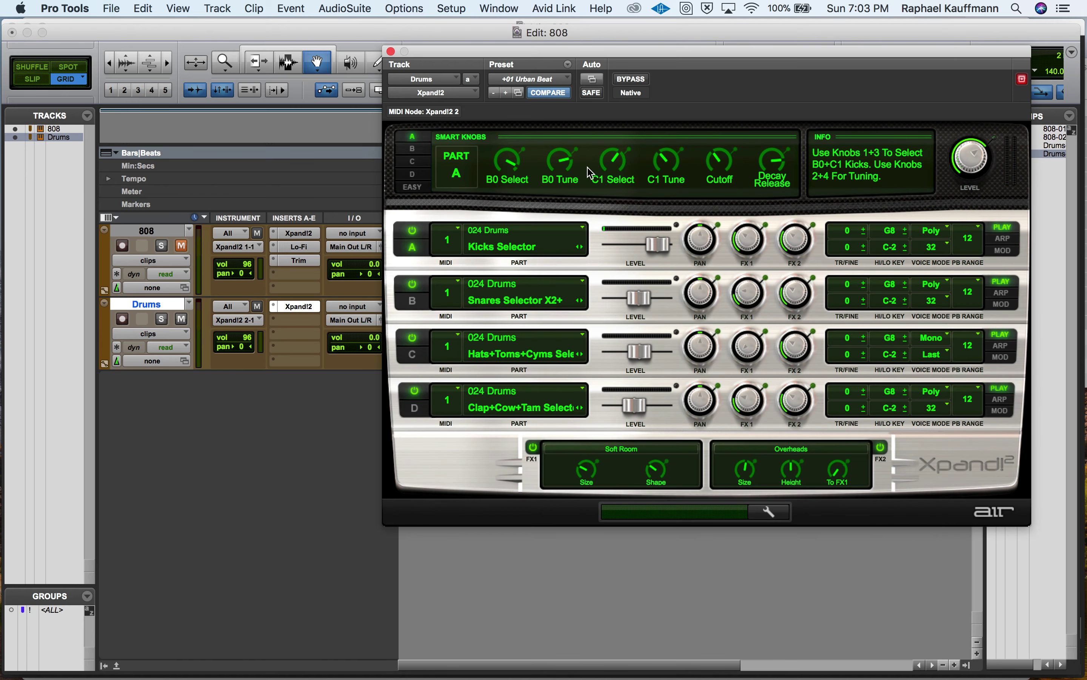
left_click(412, 149)
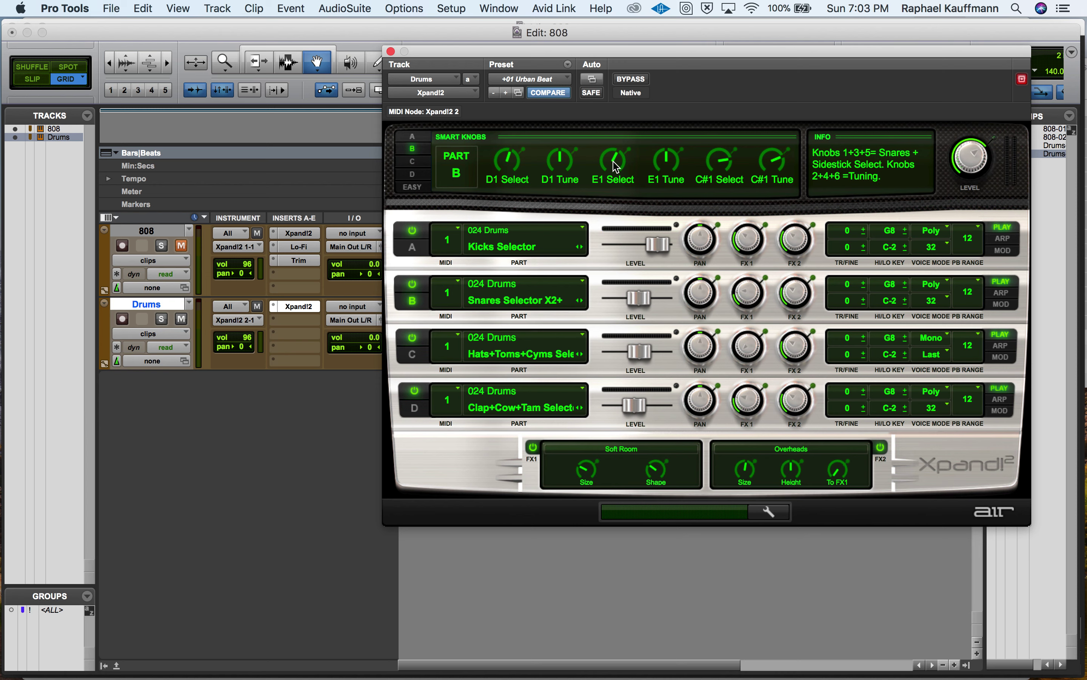
key("space")
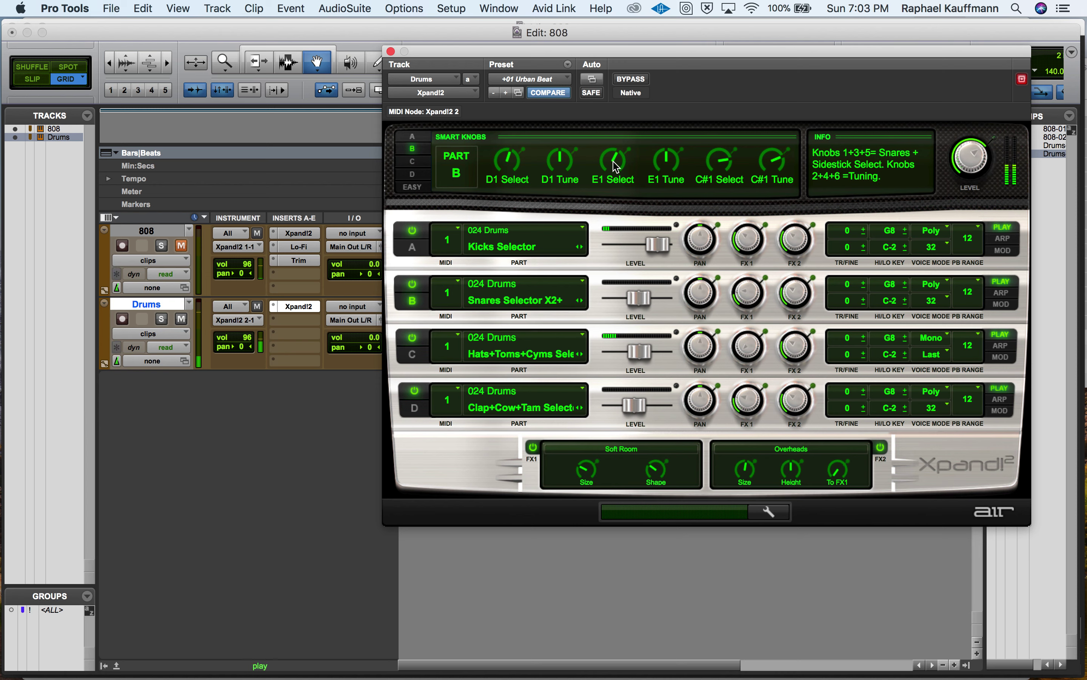
mouse_move(616, 167)
left_mouse_down()
mouse_move(615, 147)
mouse_move(616, 172)
left_mouse_up()
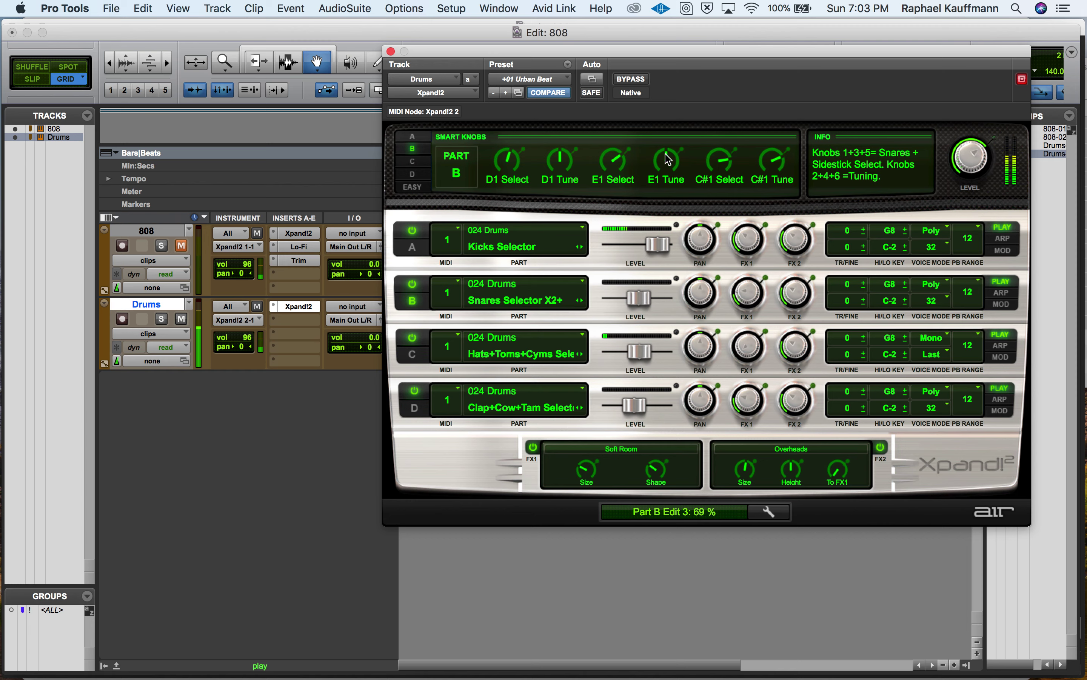
left_click_drag(669, 162, 668, 144)
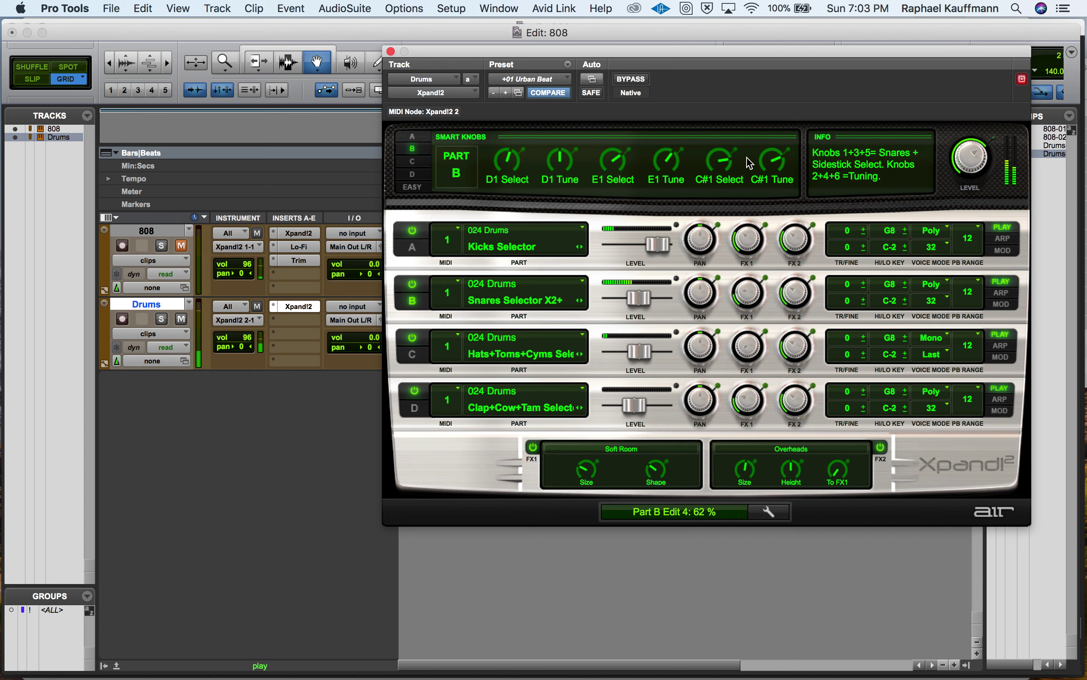
- Audition other E1 Select snare sounds on Part B, choose one, set E1 Tune to 88 % and close the plug-in
left_click_drag(664, 163, 616, 162)
left_click_drag(615, 160, 616, 155)
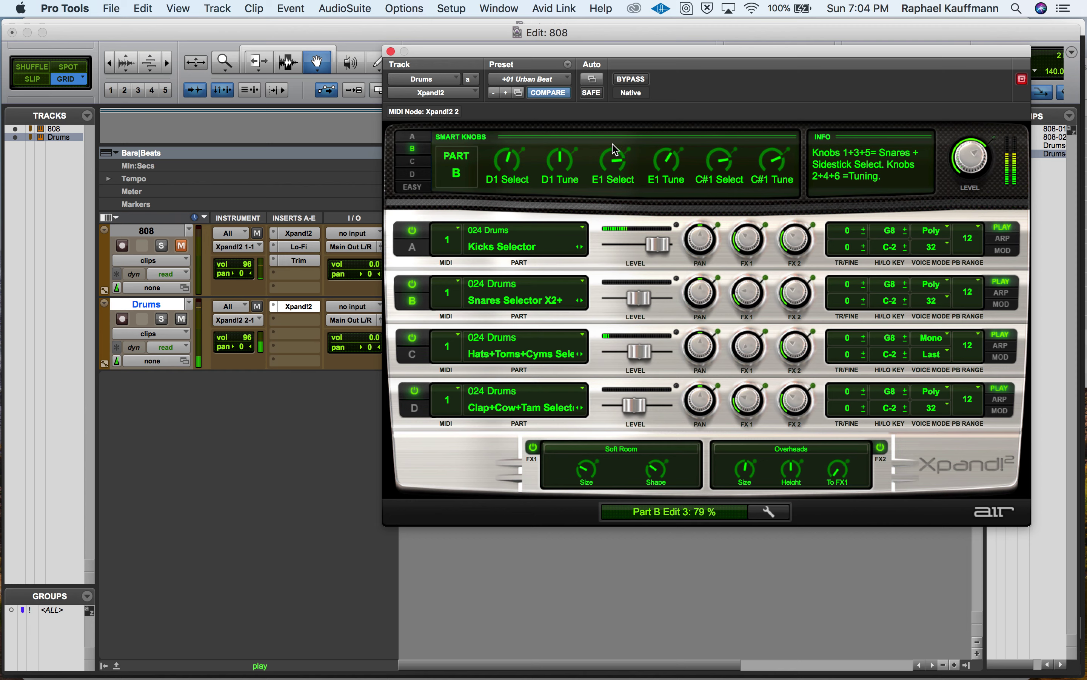
left_click_drag(614, 150, 615, 143)
left_click_drag(614, 156, 612, 202)
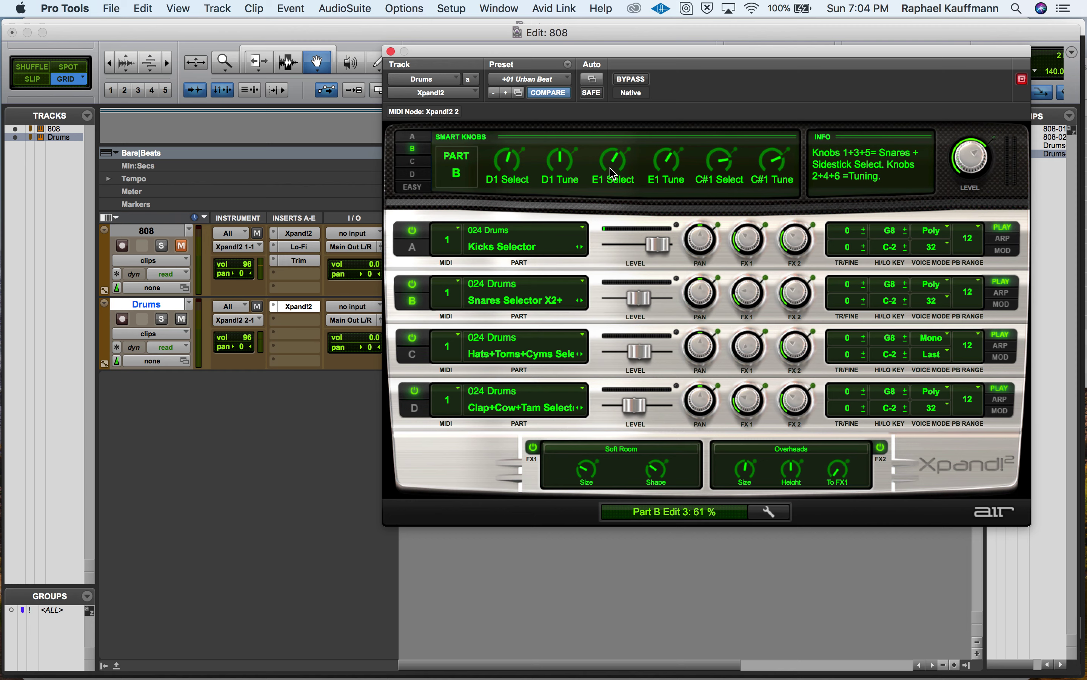
key("space")
left_click_drag(613, 167, 666, 121)
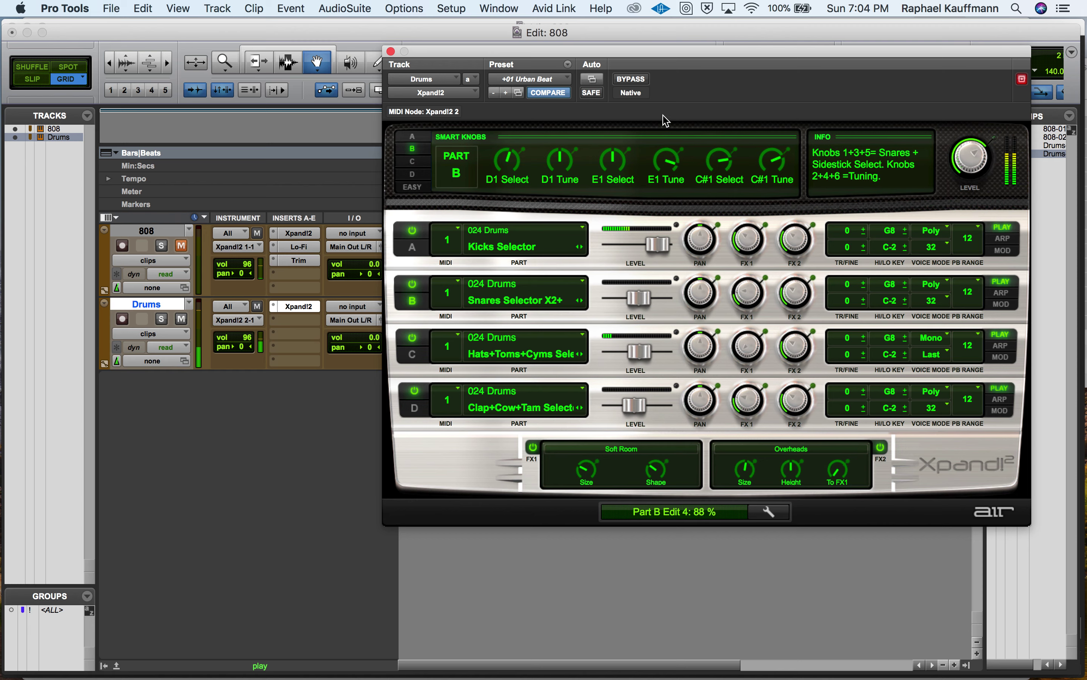
left_click(390, 52)
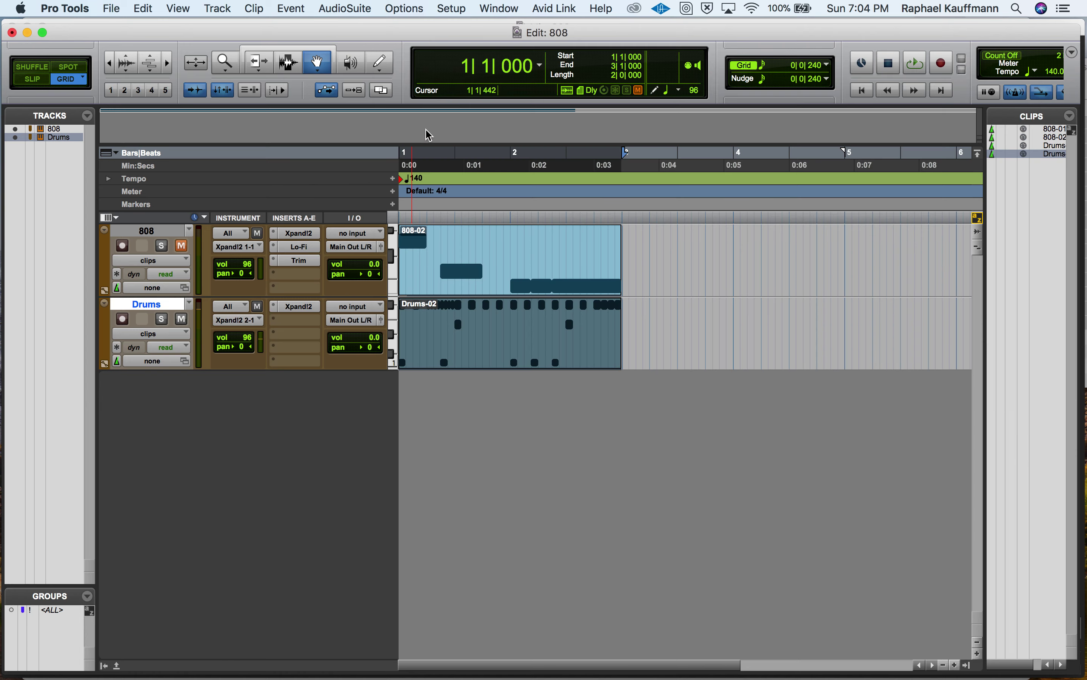
- Reopen the Drums clip in the MIDI editor, then change Hats Select and set Hats Tune to 44 % on Xpand!2's Part C during playback
double_click(466, 350)
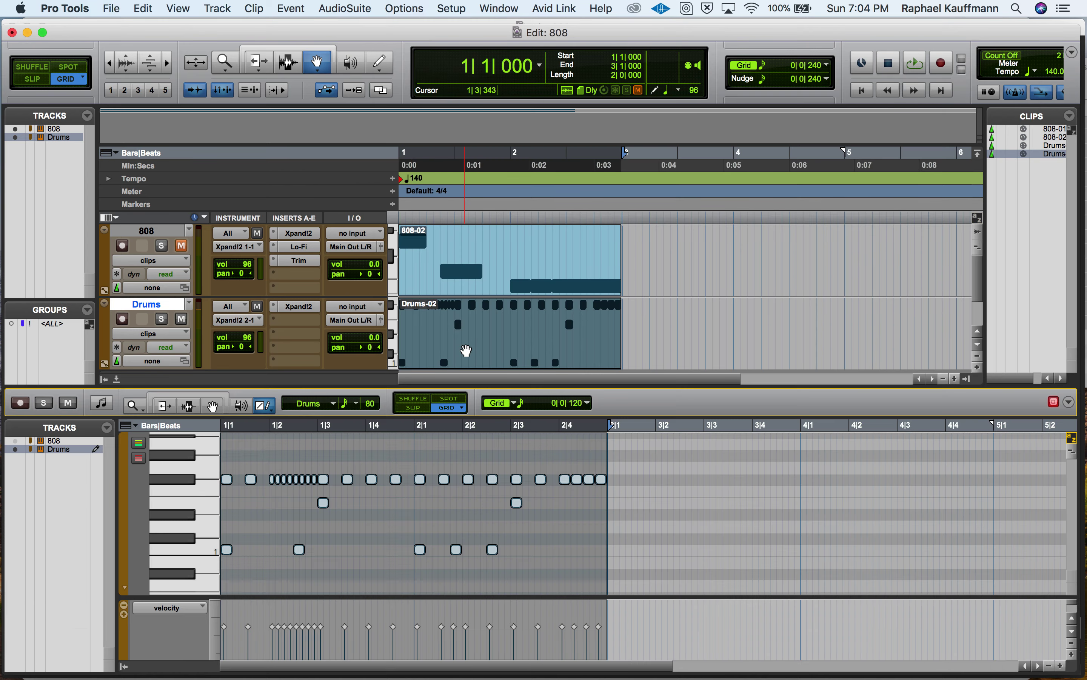
left_click(310, 307)
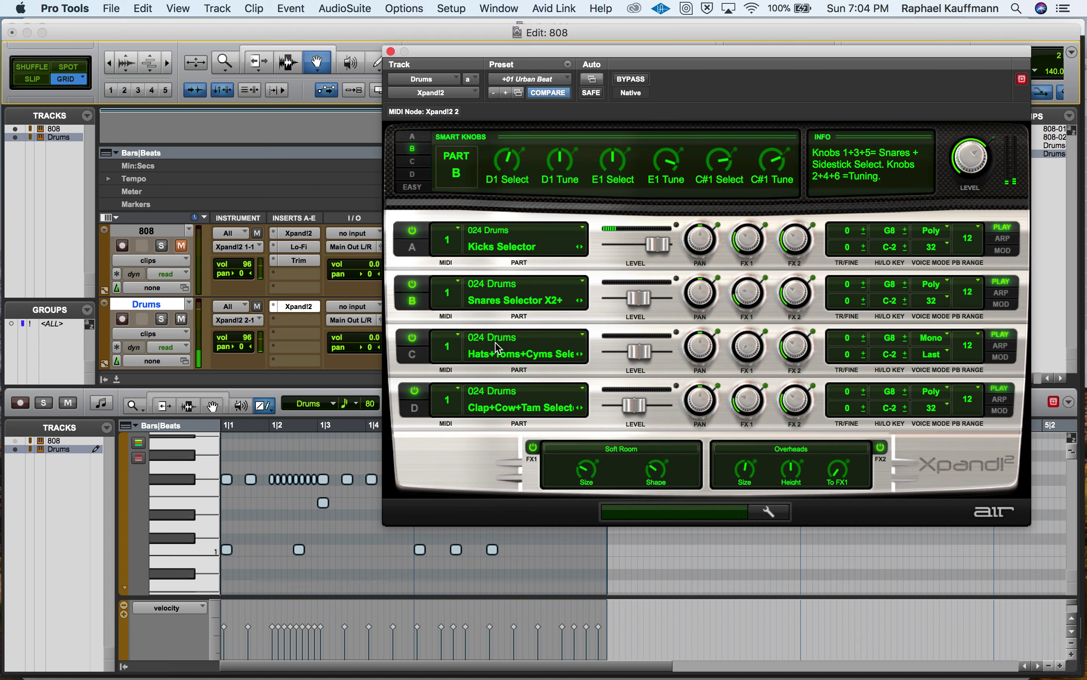
left_click(412, 161)
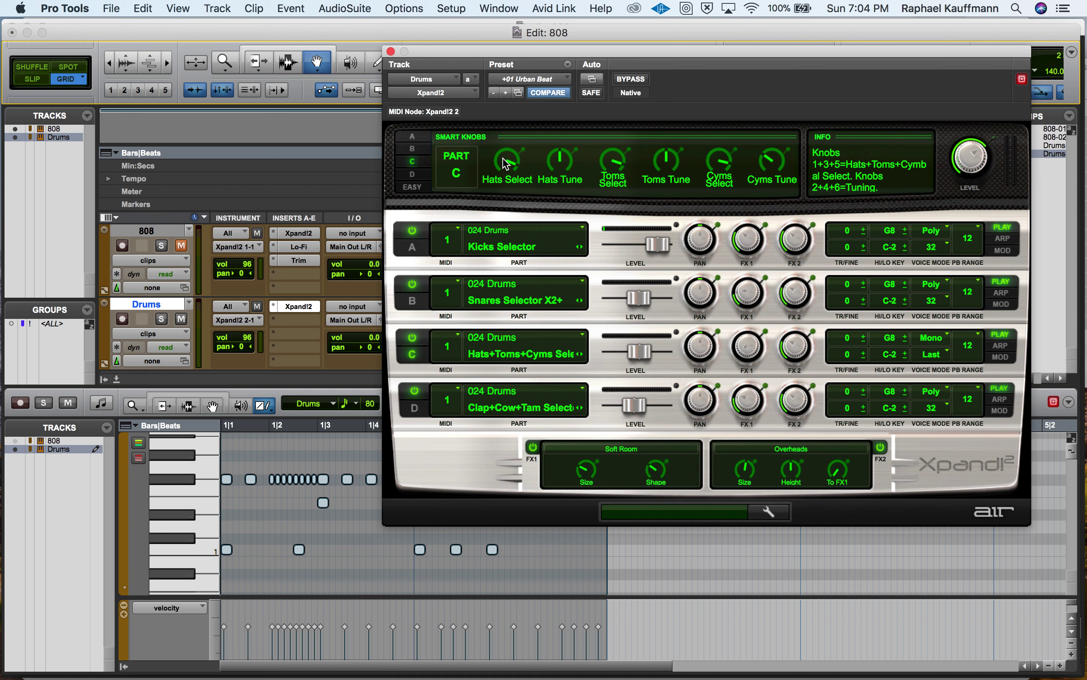
mouse_move(505, 164)
key("space")
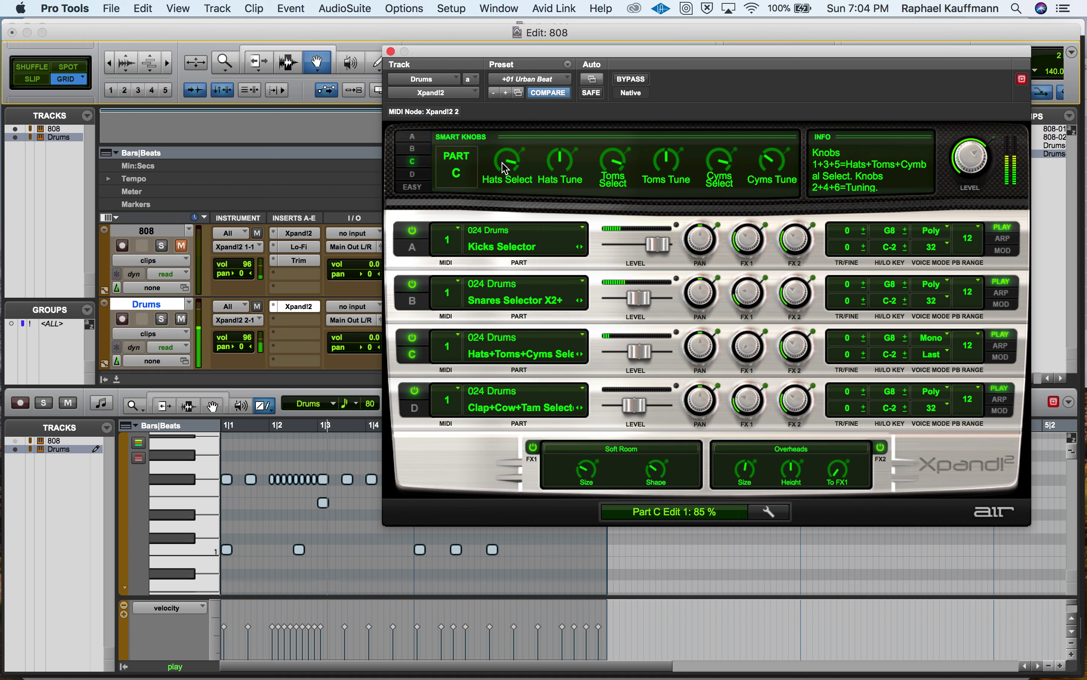
mouse_move(503, 165)
left_mouse_down()
mouse_move(494, 227)
mouse_move(496, 160)
left_mouse_up()
left_click_drag(562, 155, 553, 179)
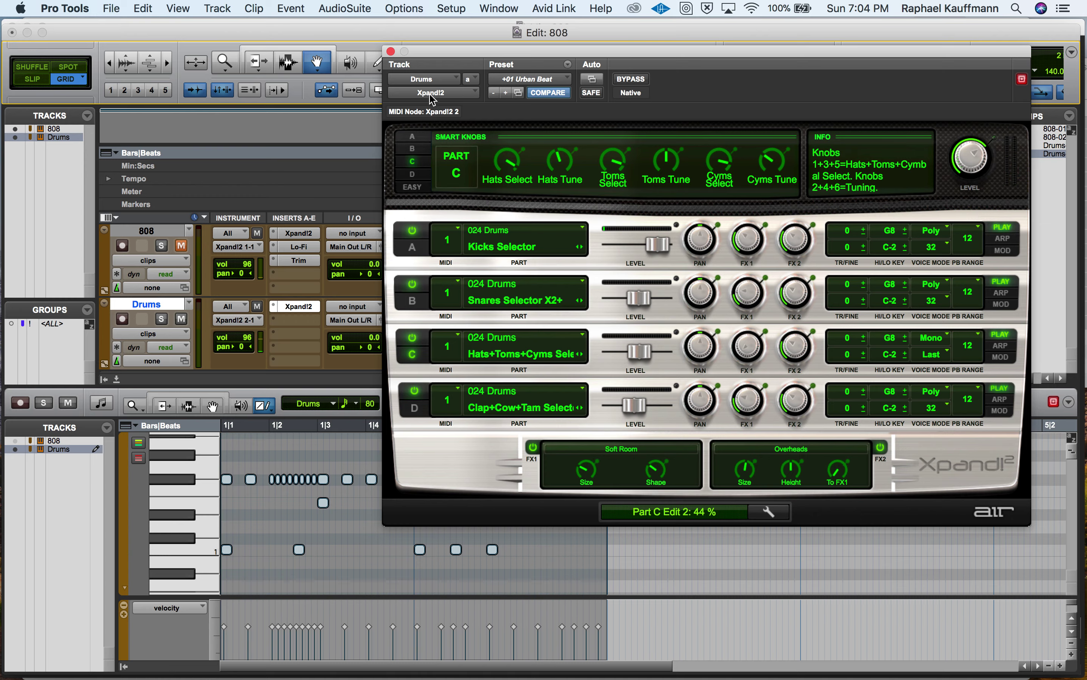
left_click(391, 51)
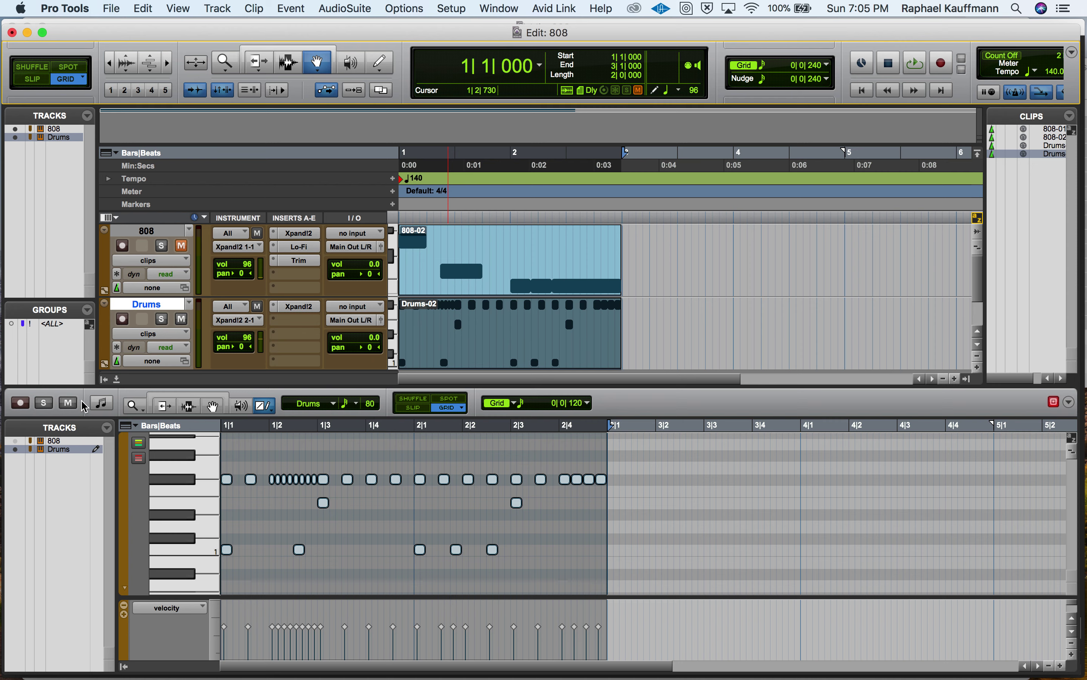
- Hide the docked MIDI editor, then open the Drums track's Xpand!2 to review its four parts and close it
left_click(118, 379)
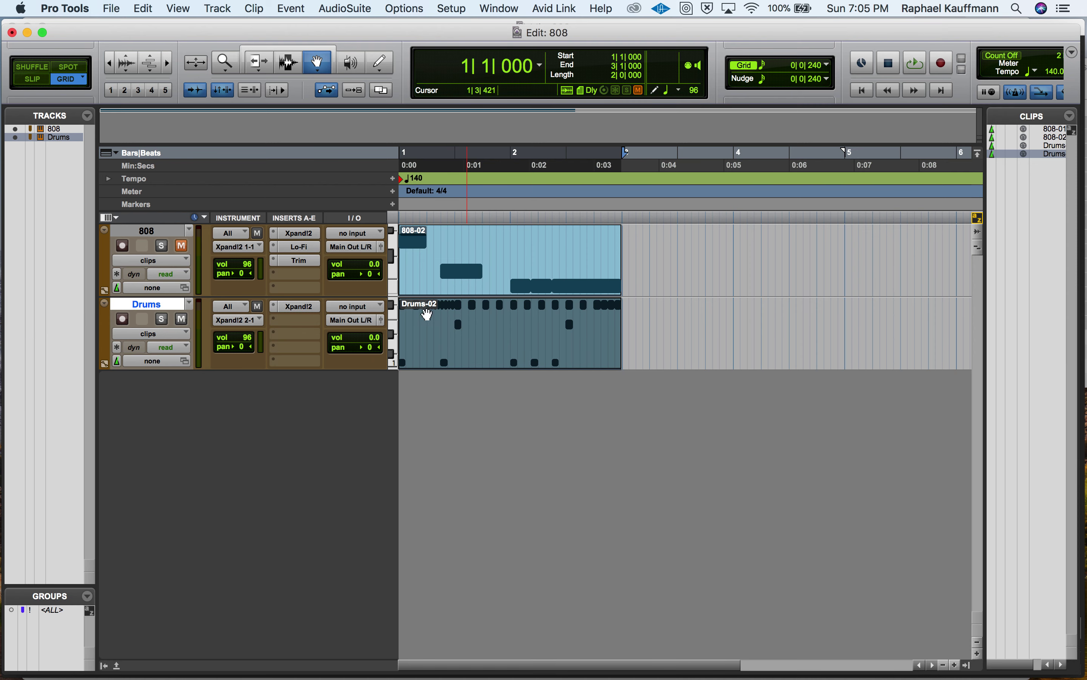
left_click(309, 307)
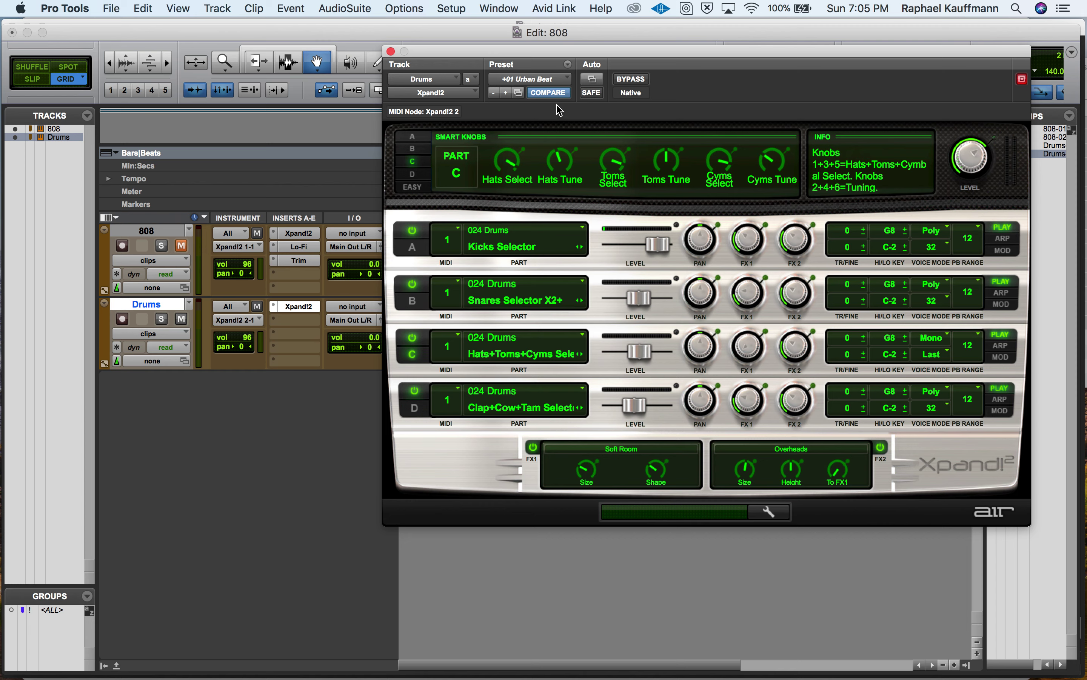
left_click(249, 498)
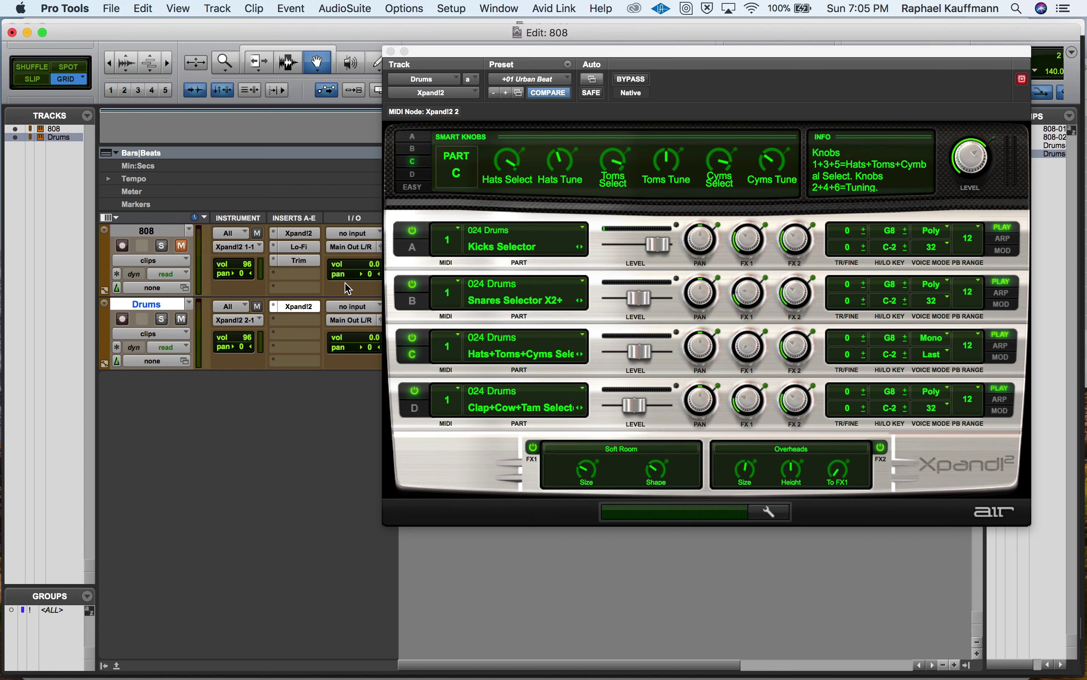
left_click(391, 52)
- Select the 808 clip, unmute the 808 track, play it together with the drums and save the session
left_click(430, 287)
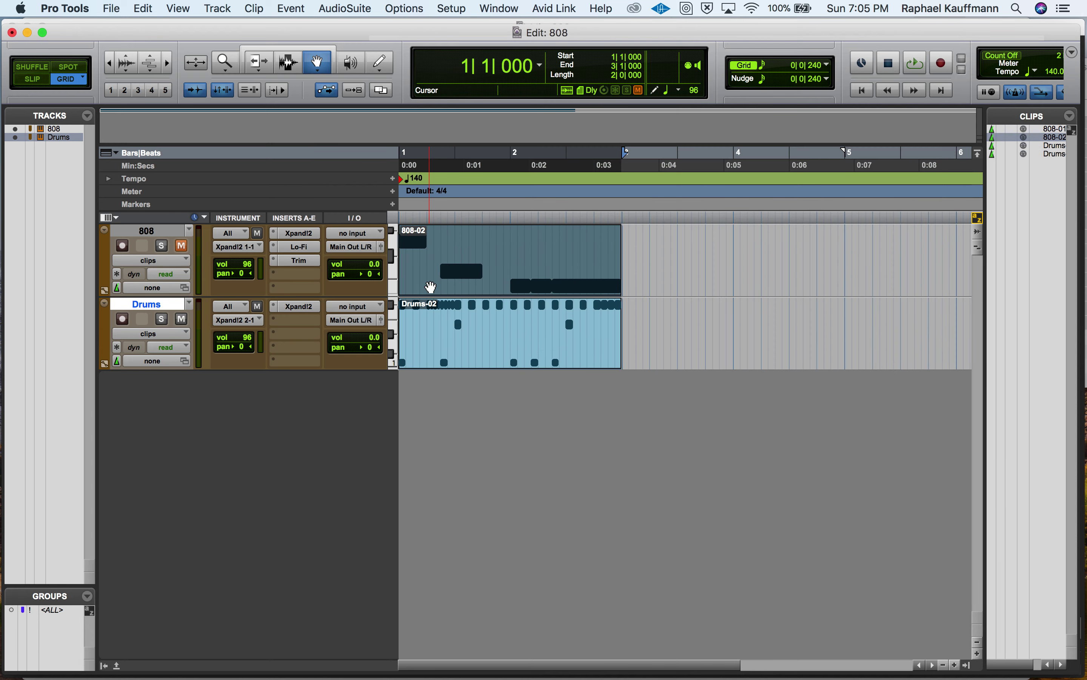
left_click(181, 246)
key("space")
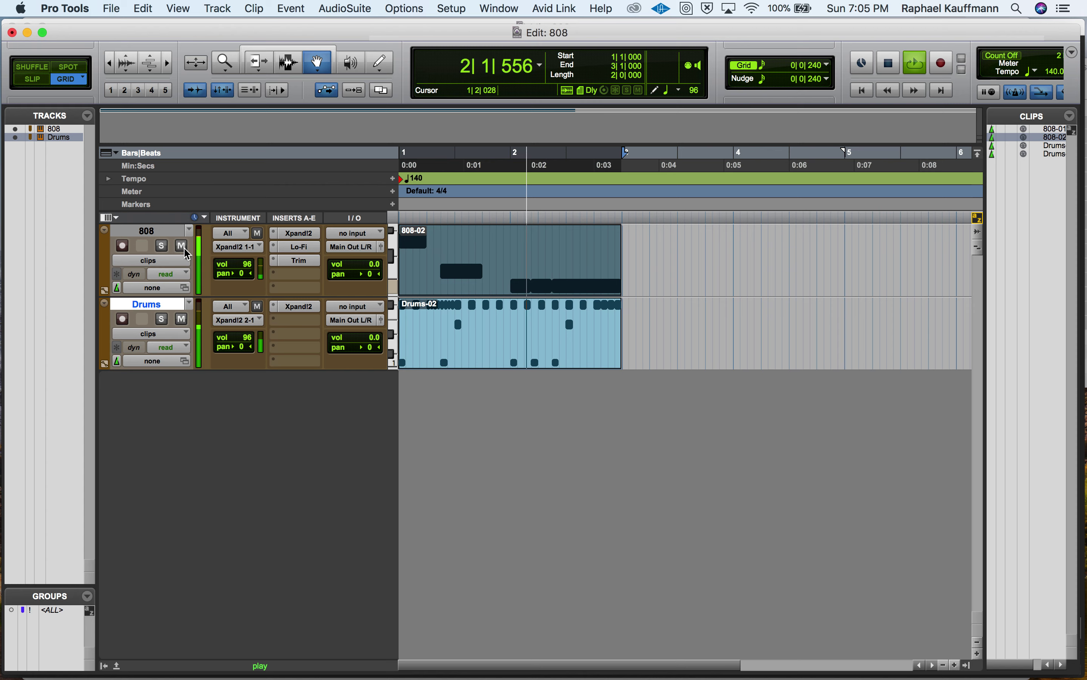
key("space")
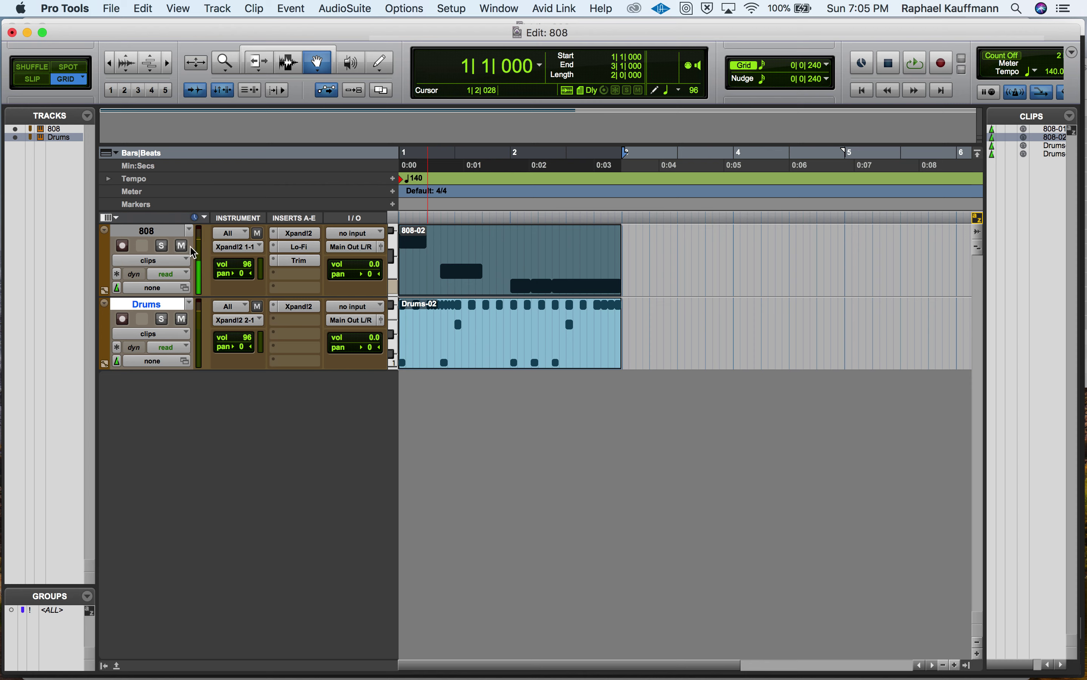
key("super+s")
- Switch to QuickTime Player, quit it and name the unsaved screen recording "Drums in Xpand"
key("super+Tab")
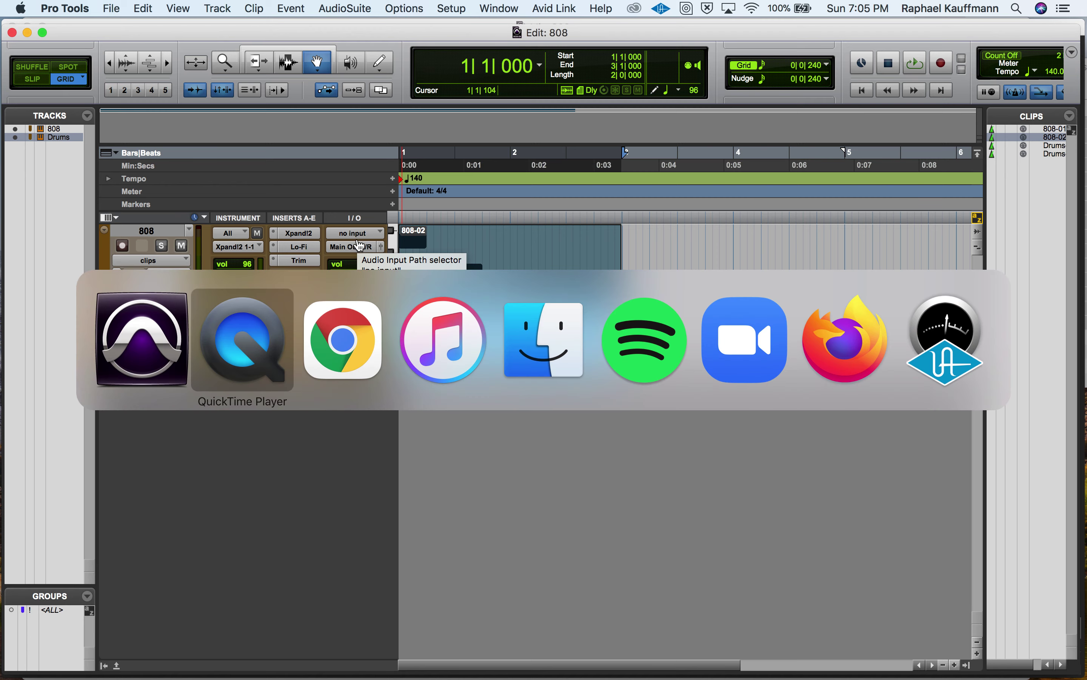
key("super+q")
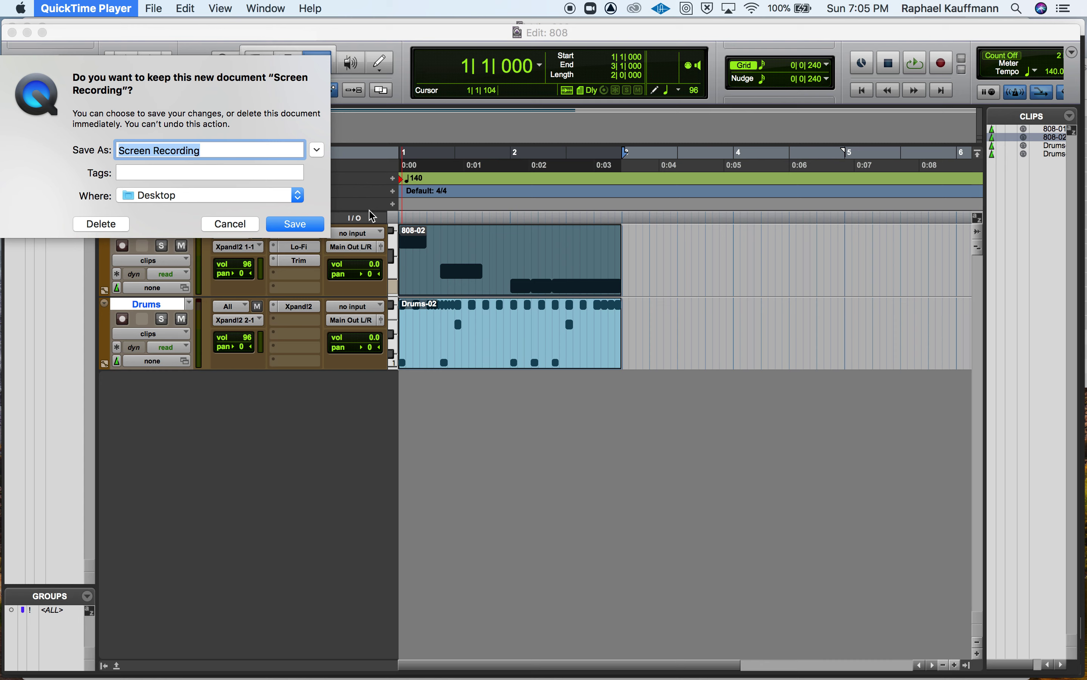
type("Drums in Xpand")
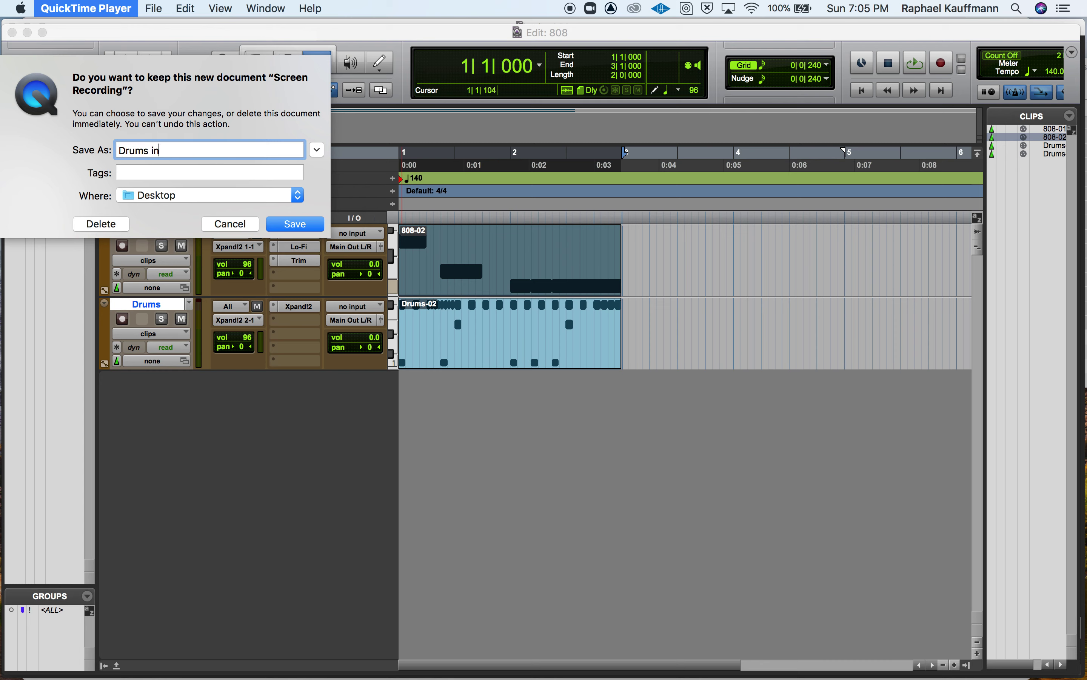